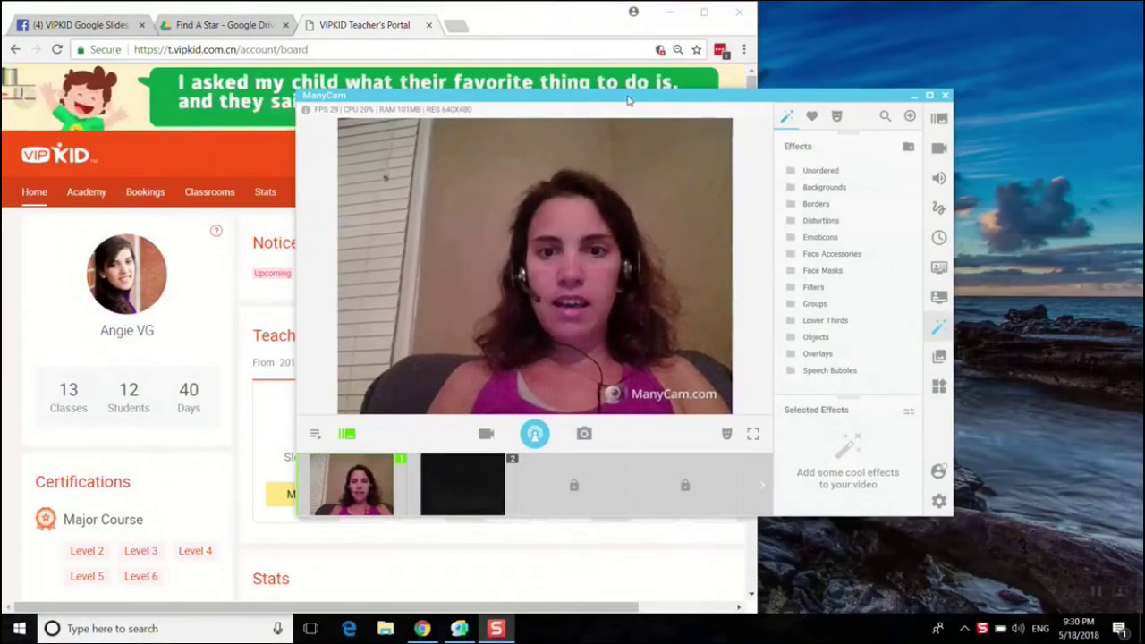
Step: Dock the ManyCam webcam preview at the right screen edge beside the VIPKID Google Slides group tab
mouse_move(627, 99)
mouse_down()
mouse_move(729, 161)
mouse_move(768, 144)
mouse_up()
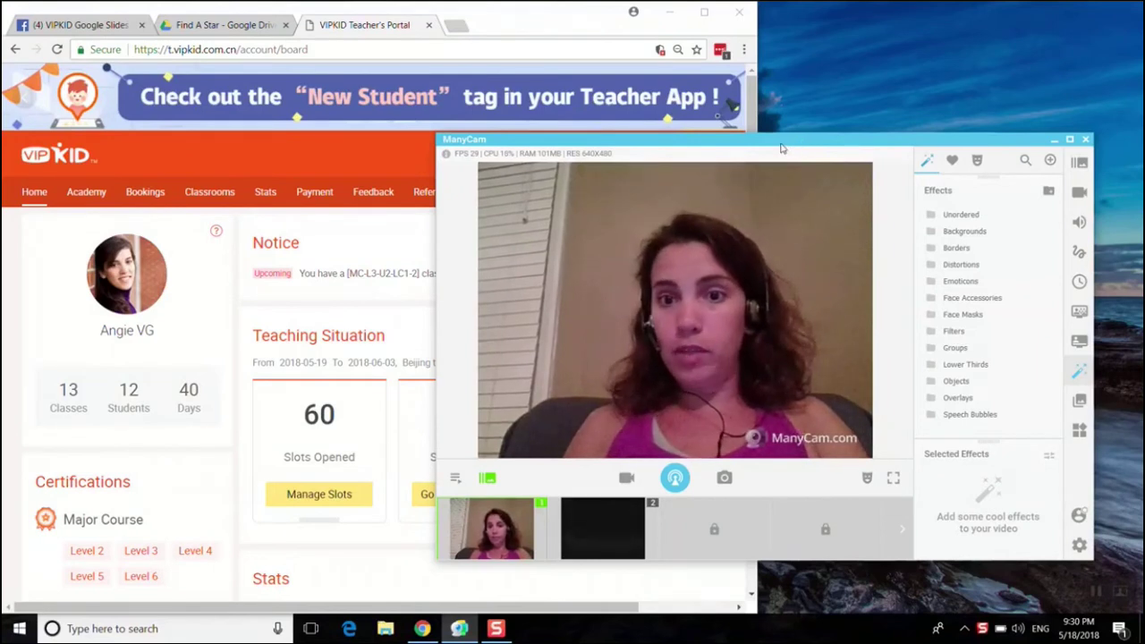
drag(801, 143, 843, 203)
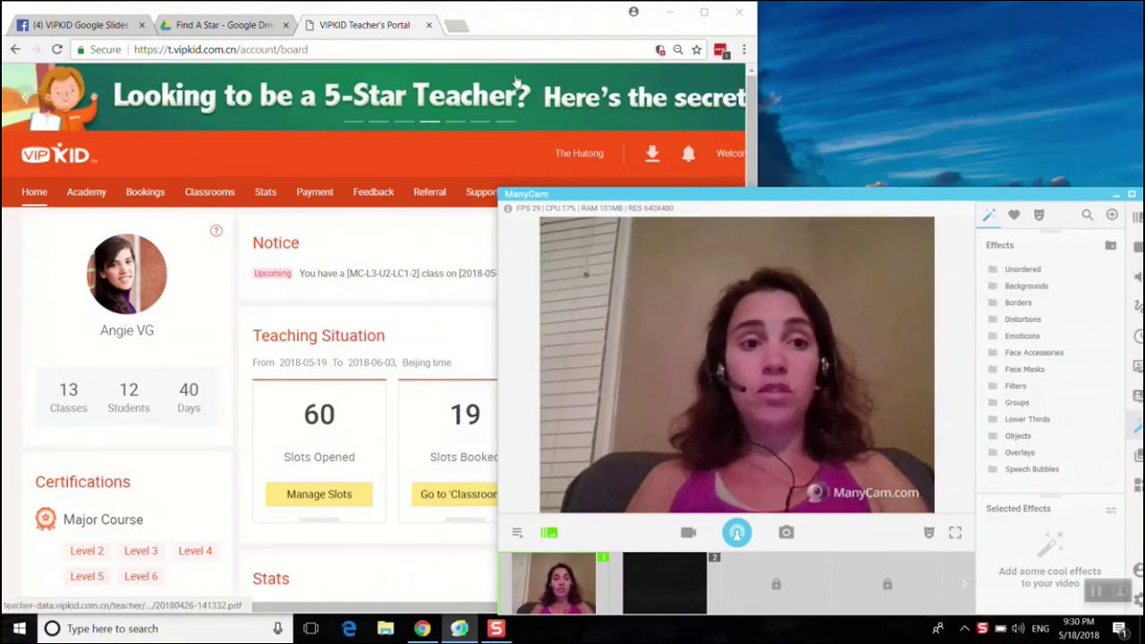
click(232, 25)
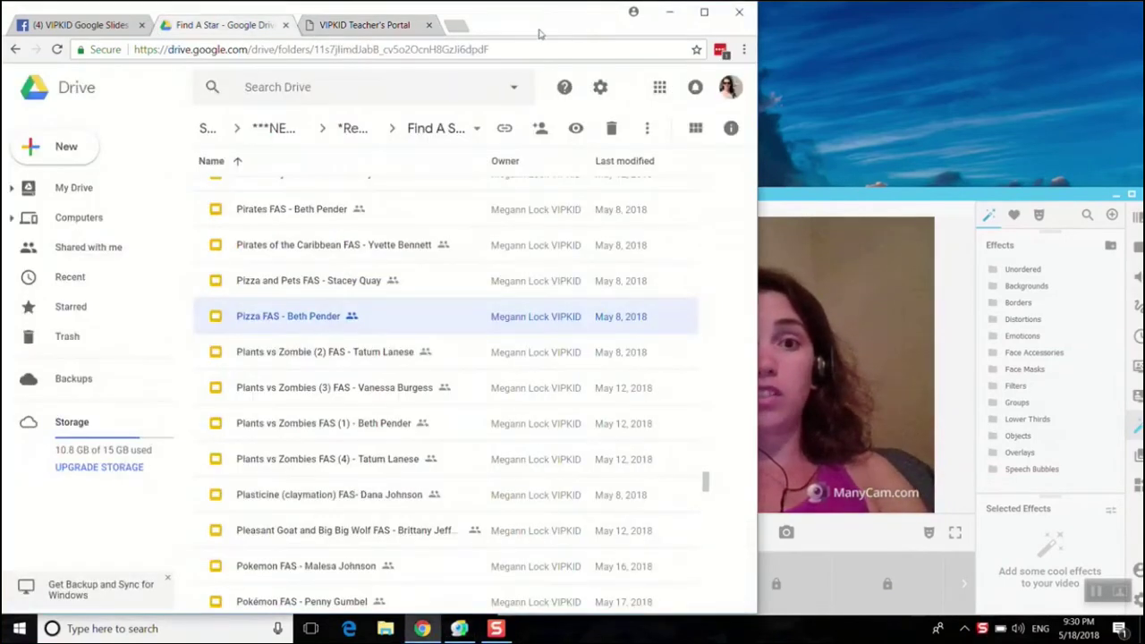
click(875, 208)
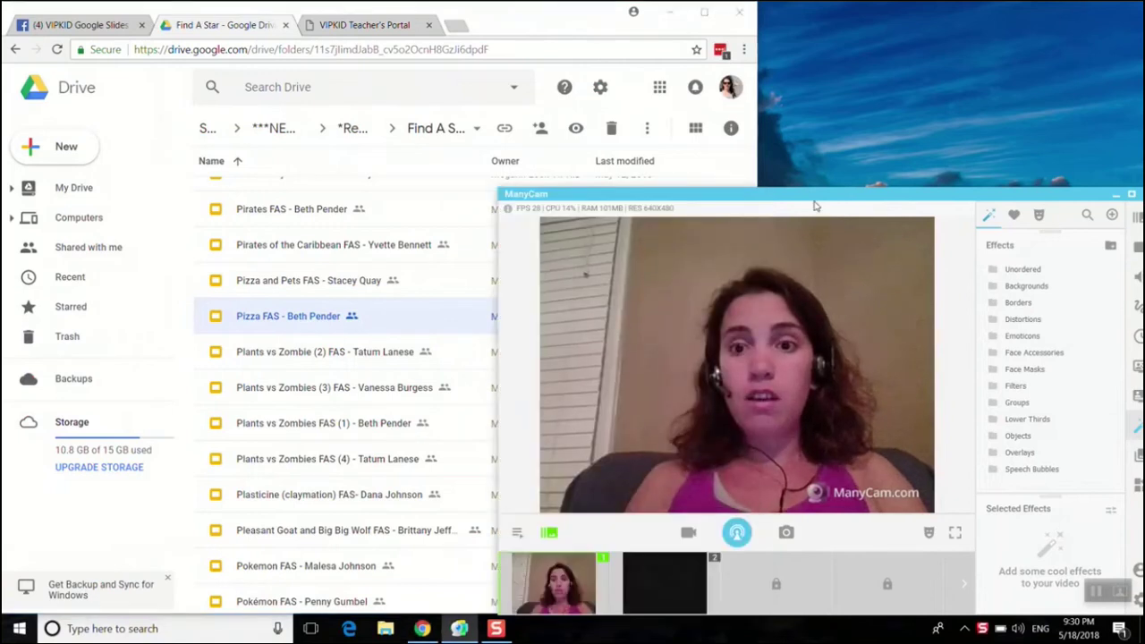
mouse_move(809, 195)
mouse_down()
mouse_move(1058, 197)
mouse_move(1033, 199)
mouse_up()
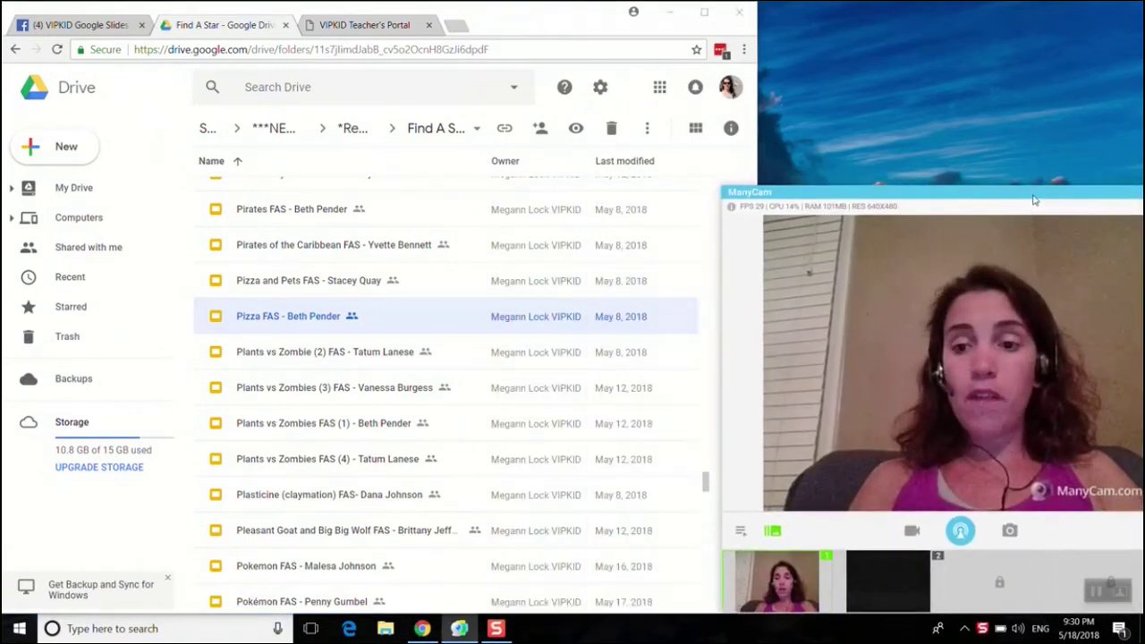
click(364, 25)
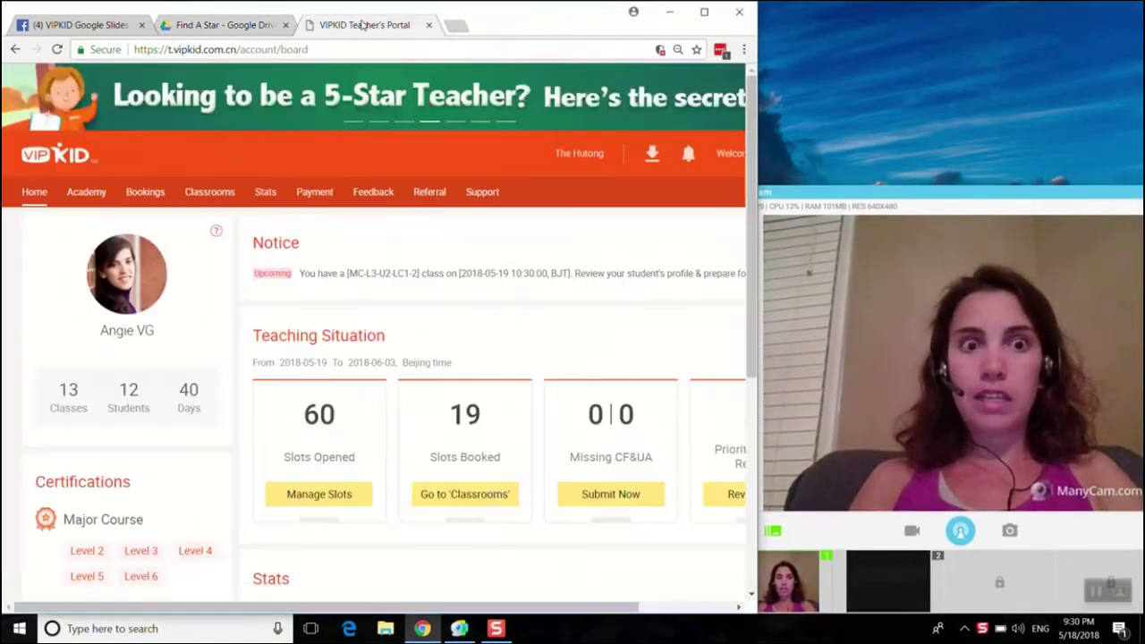
click(76, 25)
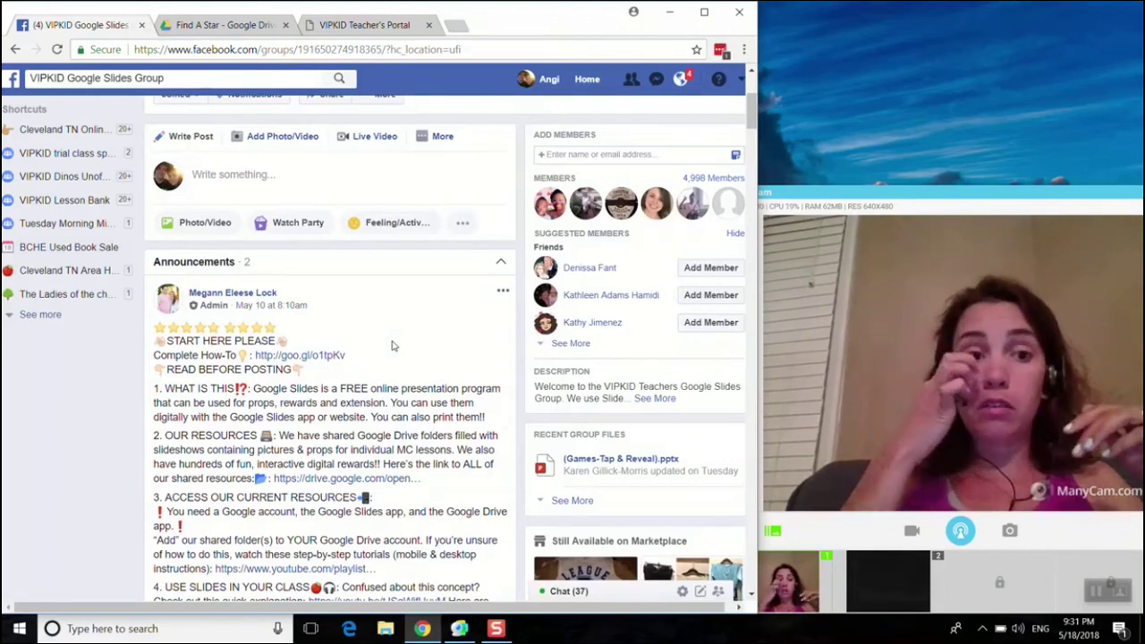
click(225, 25)
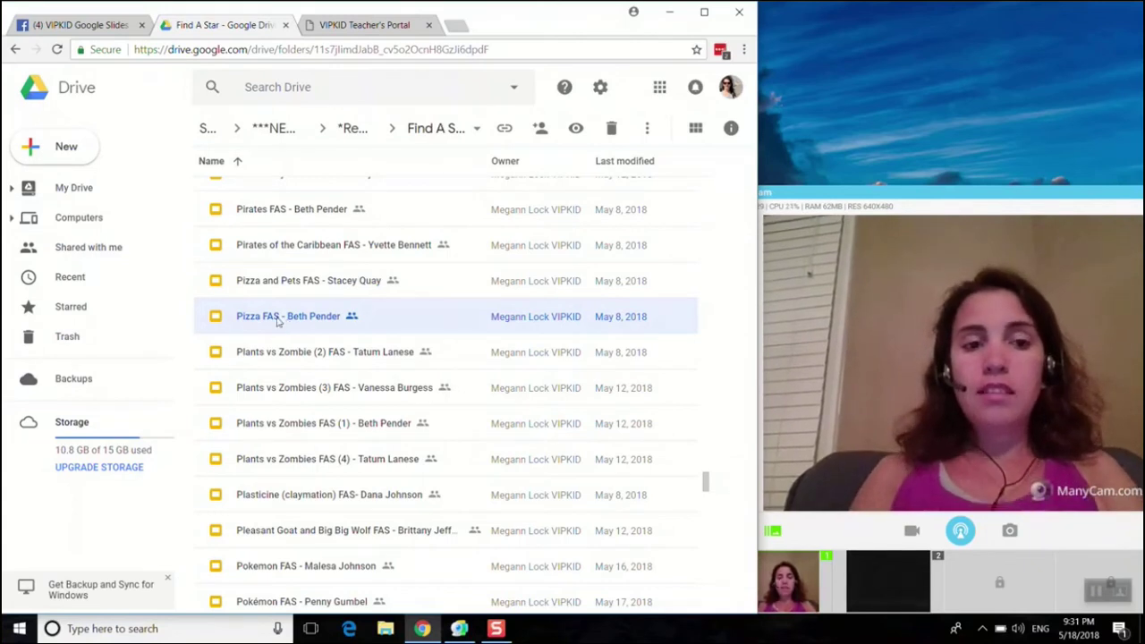
double_click(263, 324)
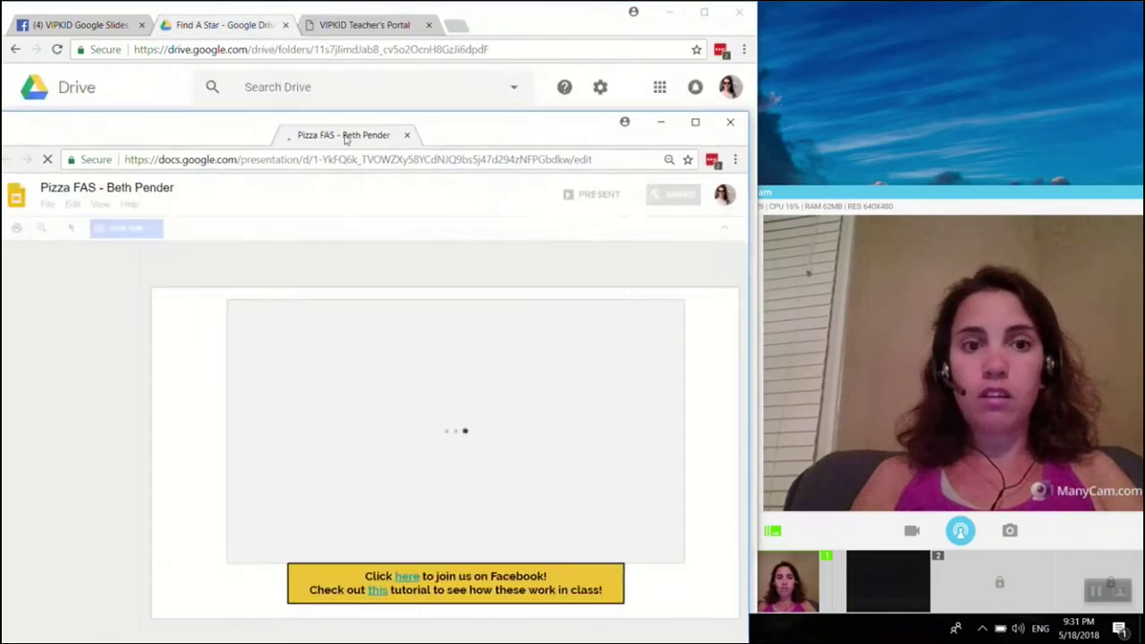
Step: Detach the Pizza FAS tab into its own browser window, then bring ManyCam in front
drag(367, 25, 345, 140)
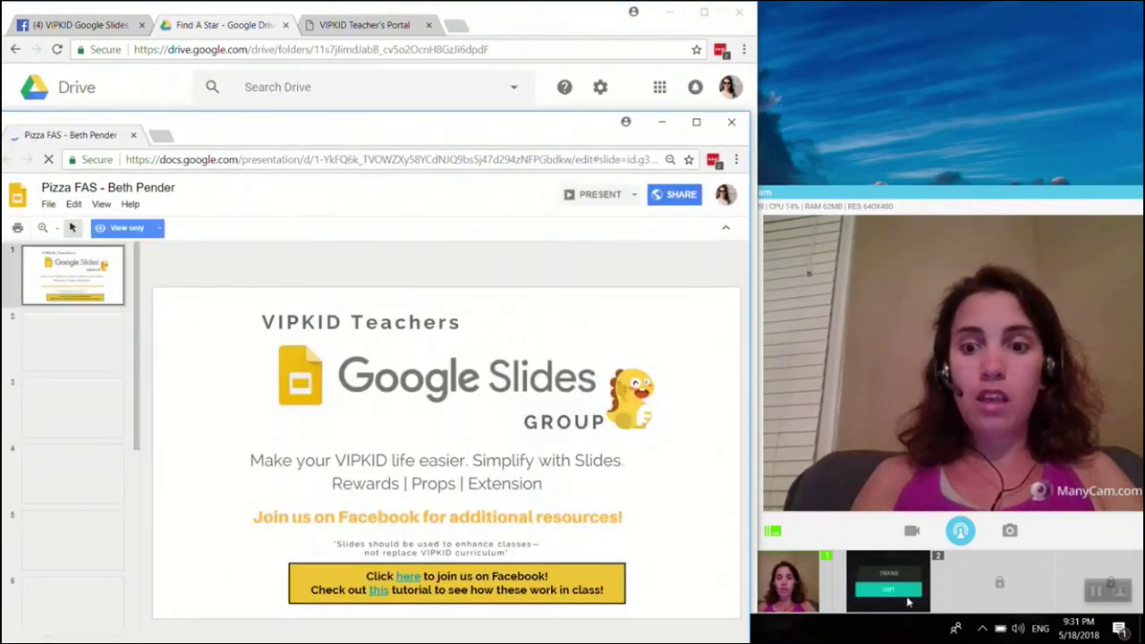
click(901, 606)
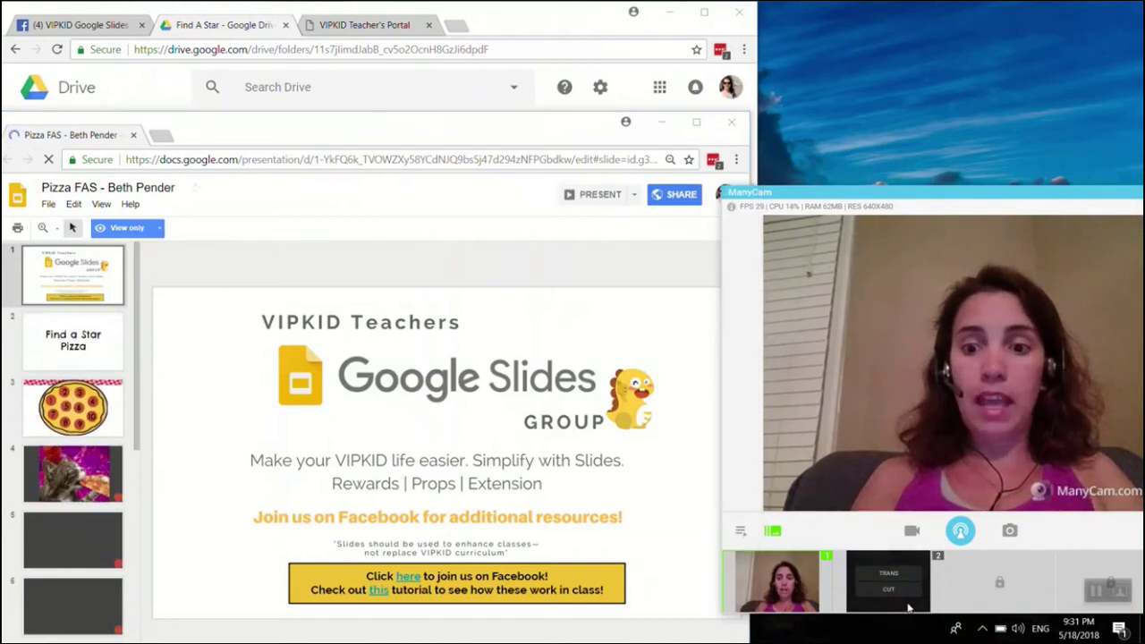
Step: Set ManyCam preset 2 to the Pizza FAS Google Slides app area and move ManyCam to the top
click(894, 595)
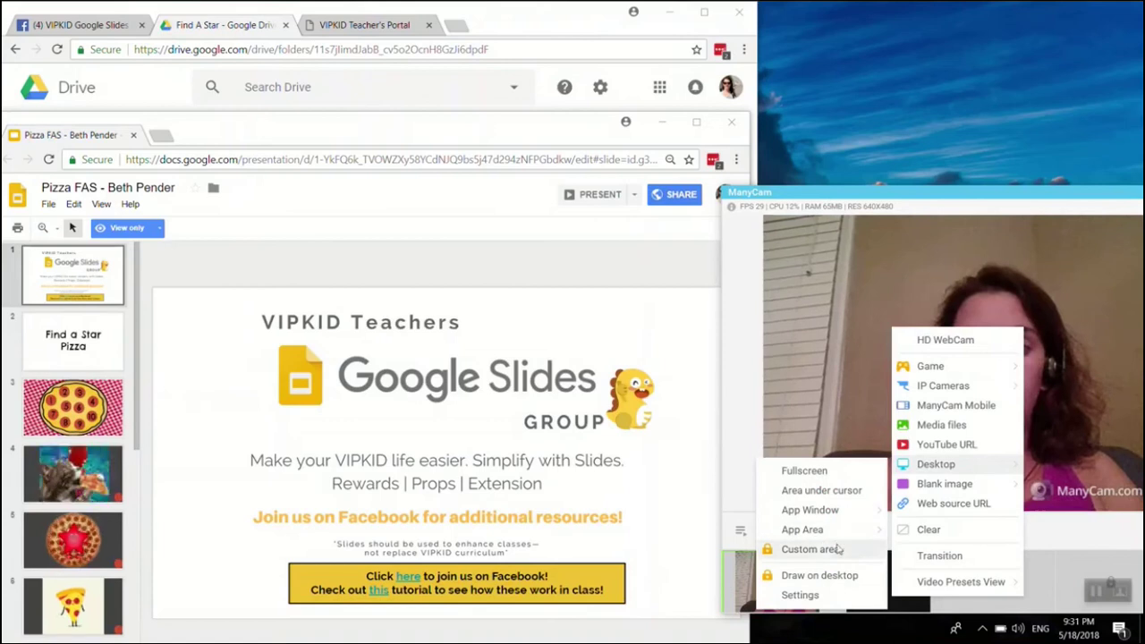
mouse_move(936, 464)
mouse_move(802, 529)
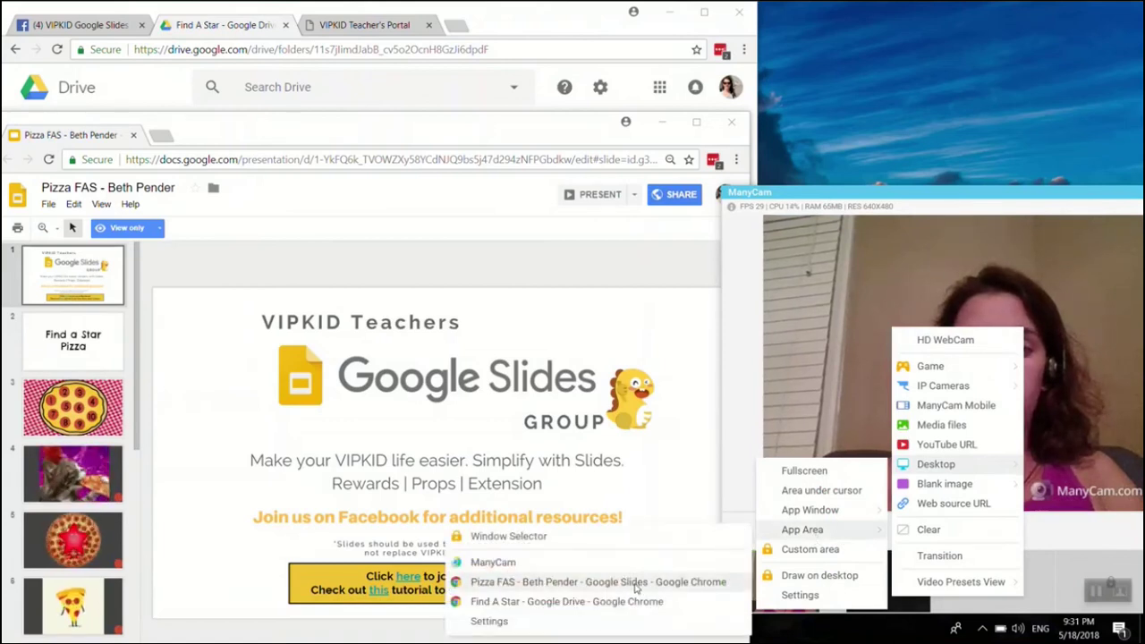
click(636, 582)
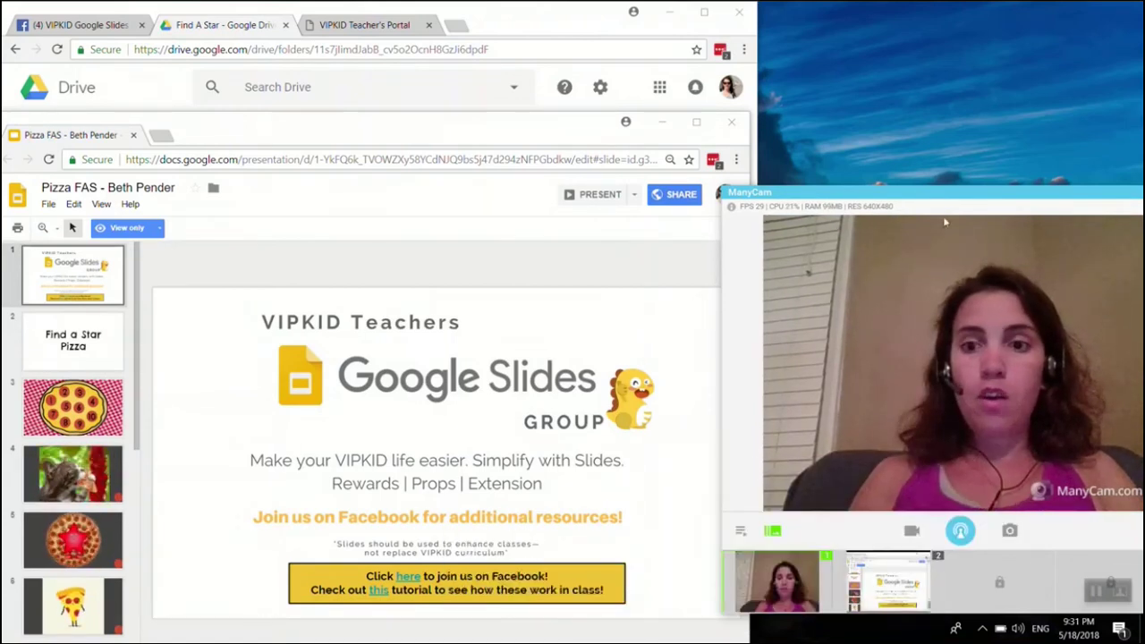
drag(959, 203, 951, 18)
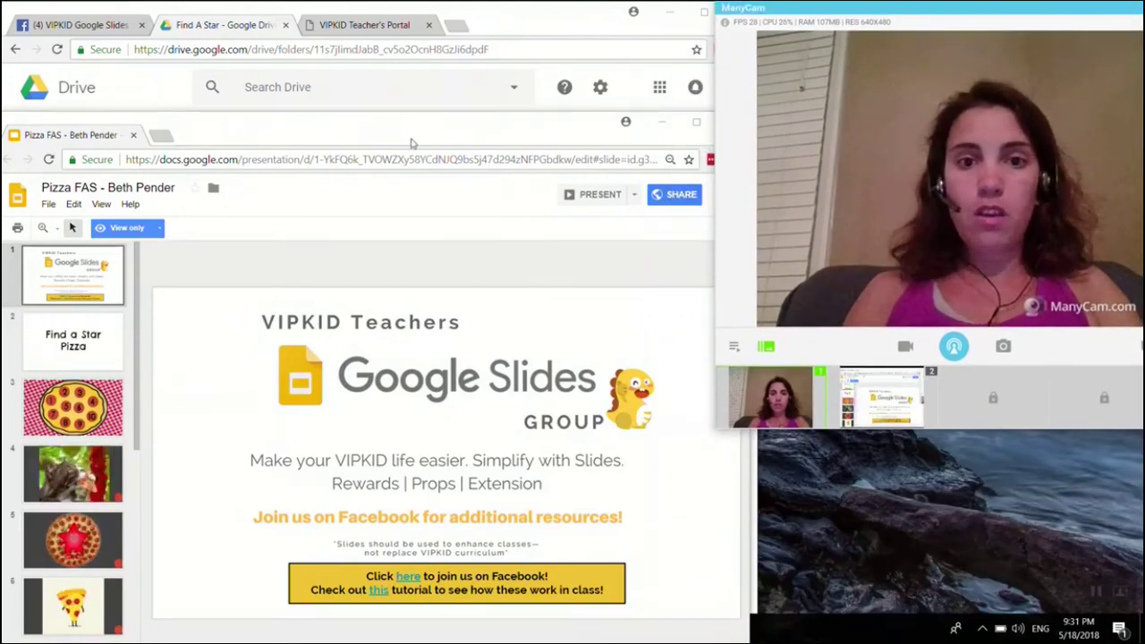
Step: Present Pizza FAS in presenter view, close the presenter window, and advance to slide 3
click(358, 134)
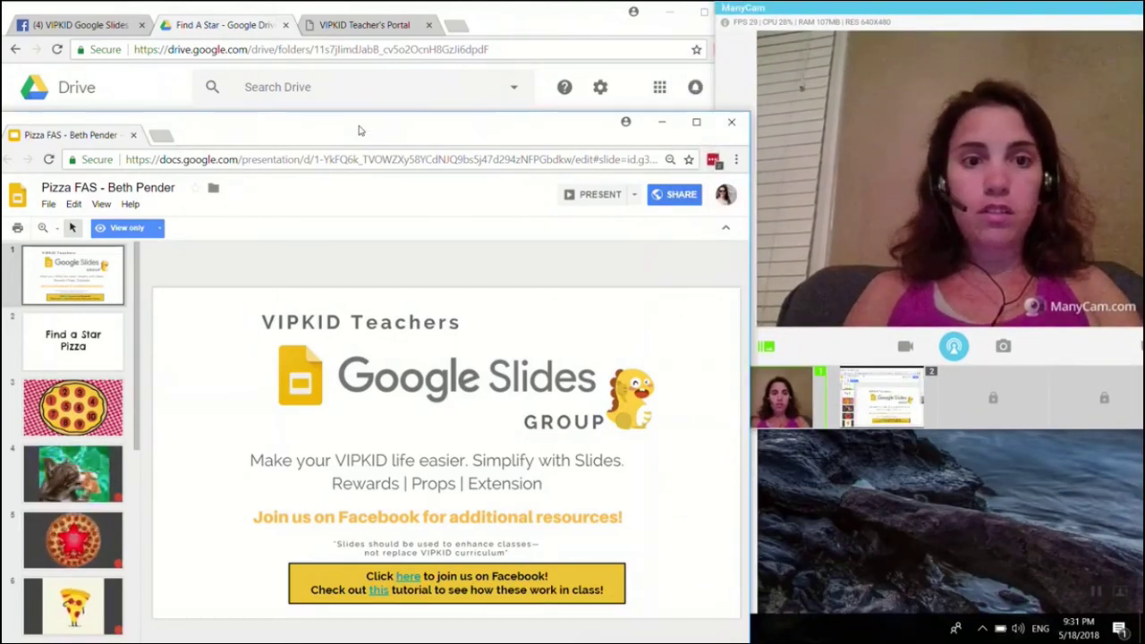
click(632, 196)
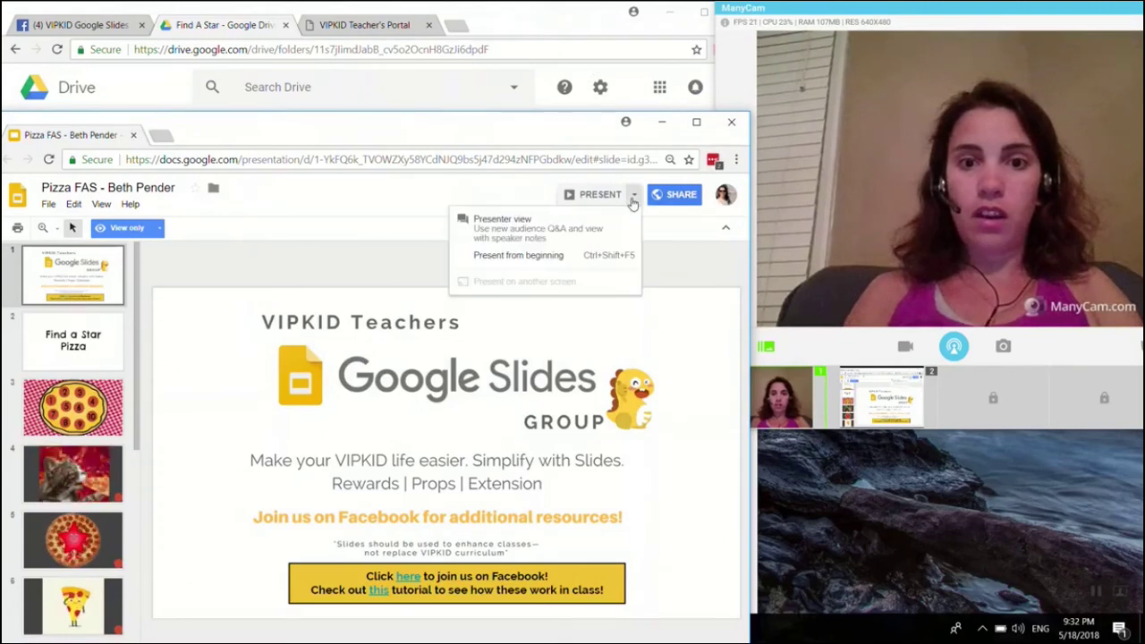
click(582, 230)
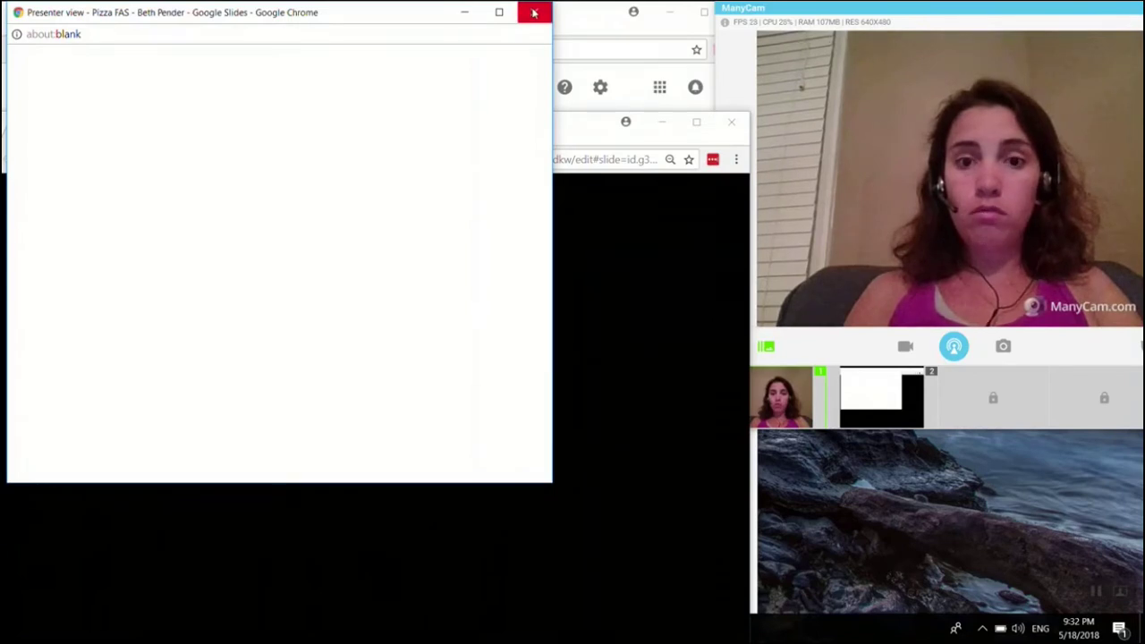
click(533, 13)
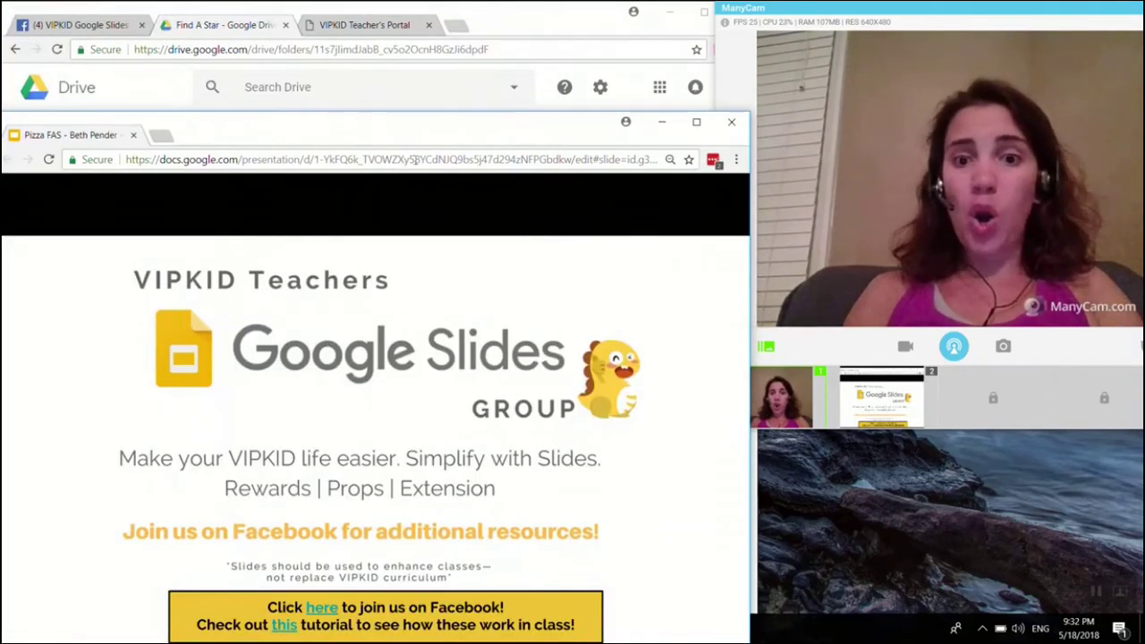
drag(409, 140, 430, 91)
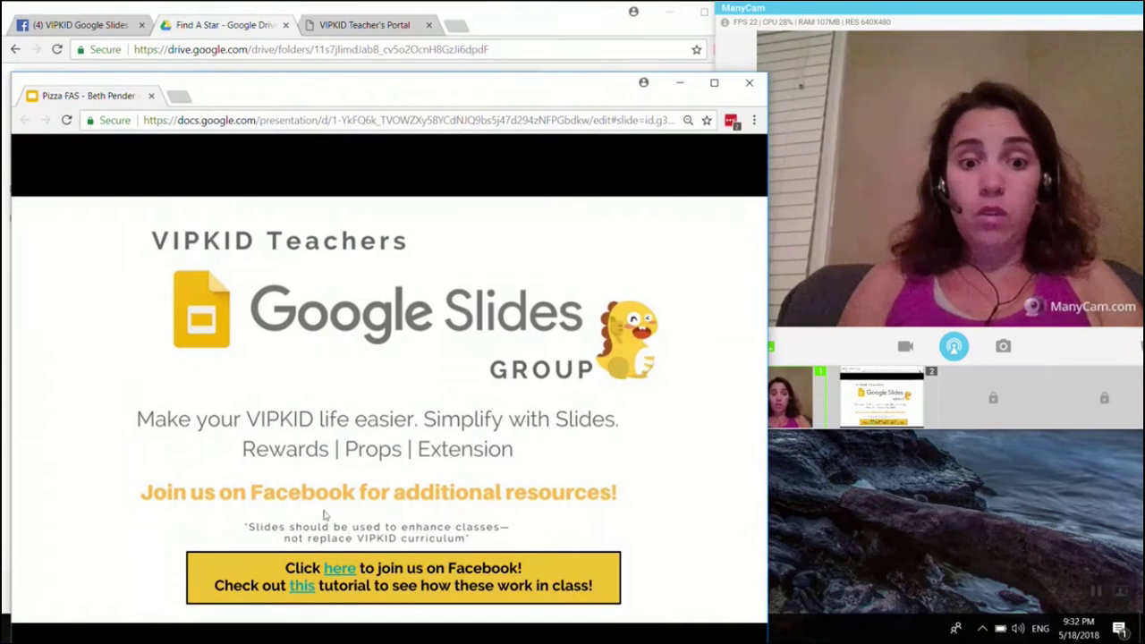
drag(460, 97, 458, 46)
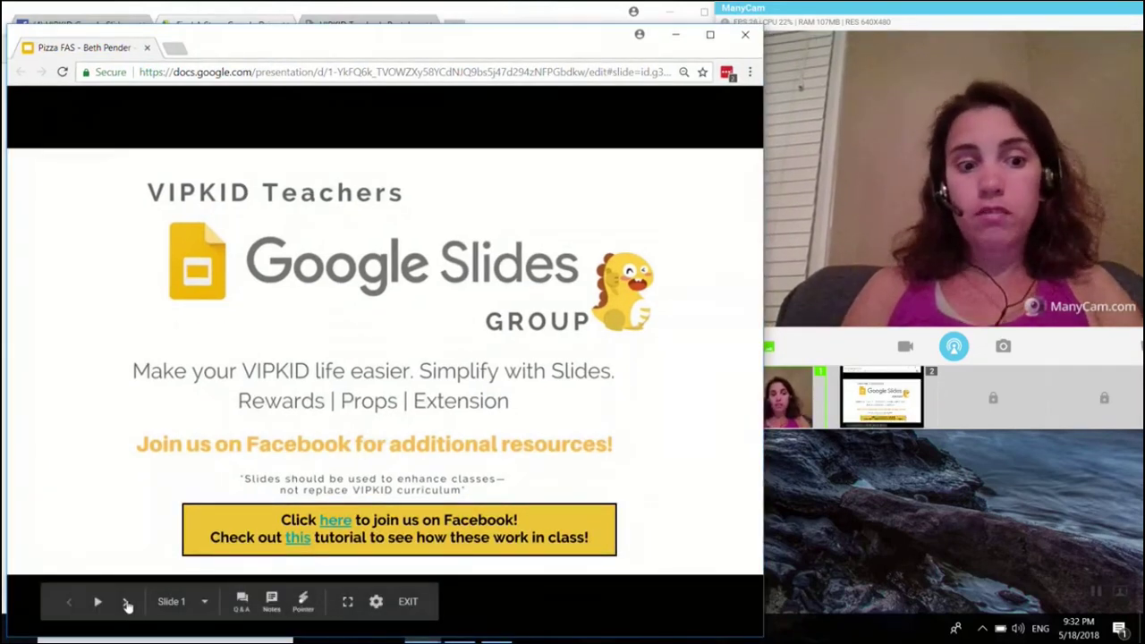
click(126, 603)
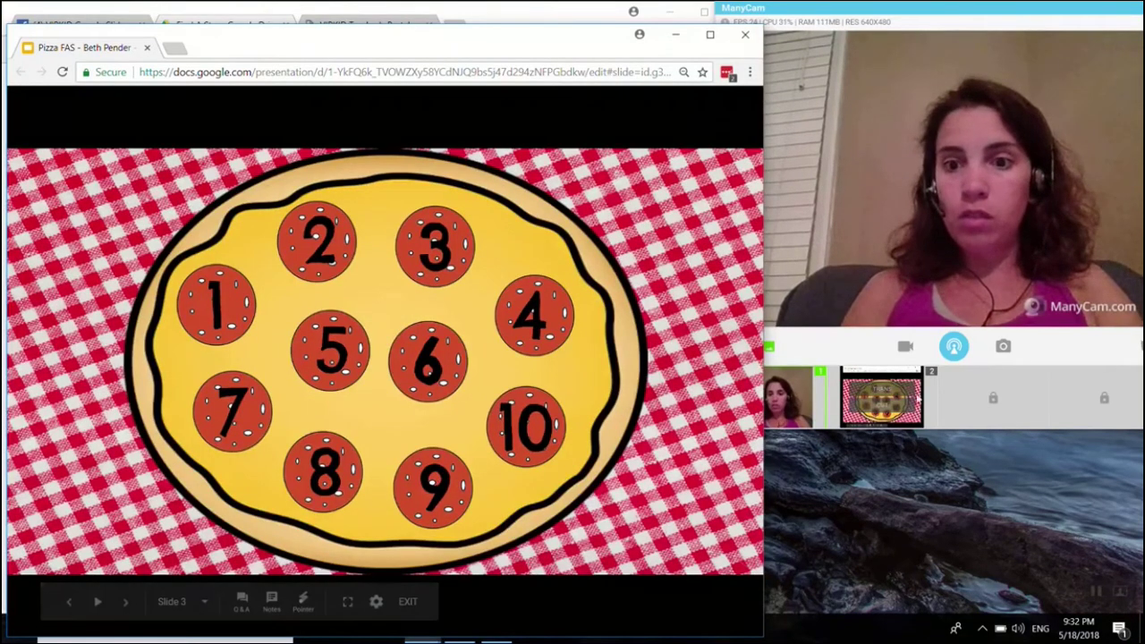
Step: Expand ManyCam at the right side and start Chrome's Add to desktop for Pizza FAS as a window
double_click(967, 35)
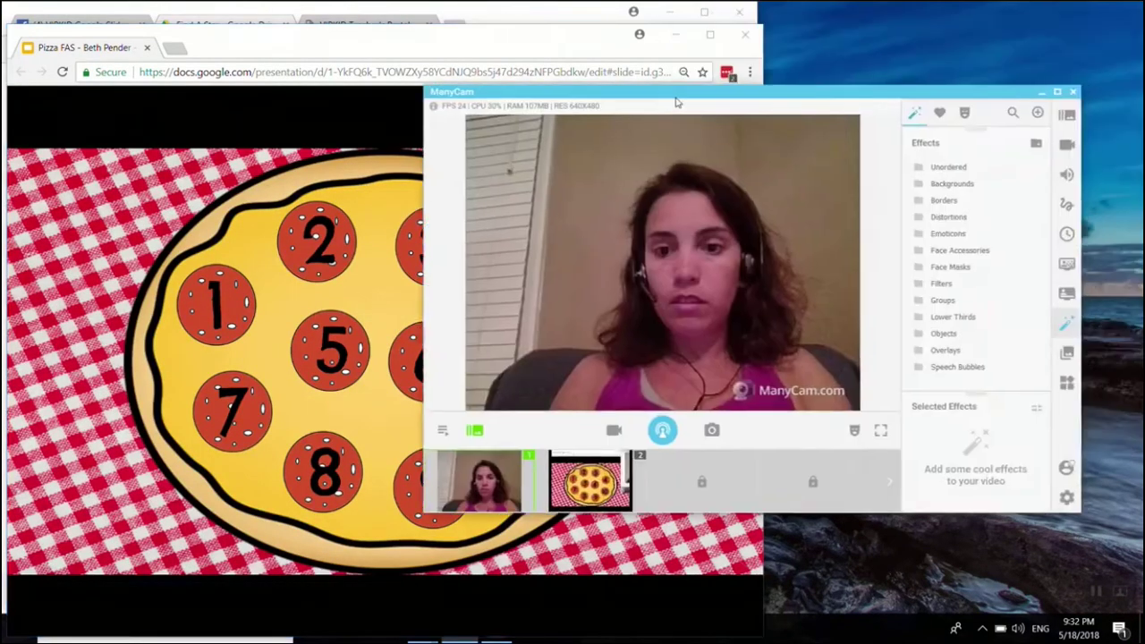
mouse_move(671, 93)
mouse_down()
mouse_move(1131, 14)
mouse_move(1041, 63)
mouse_up()
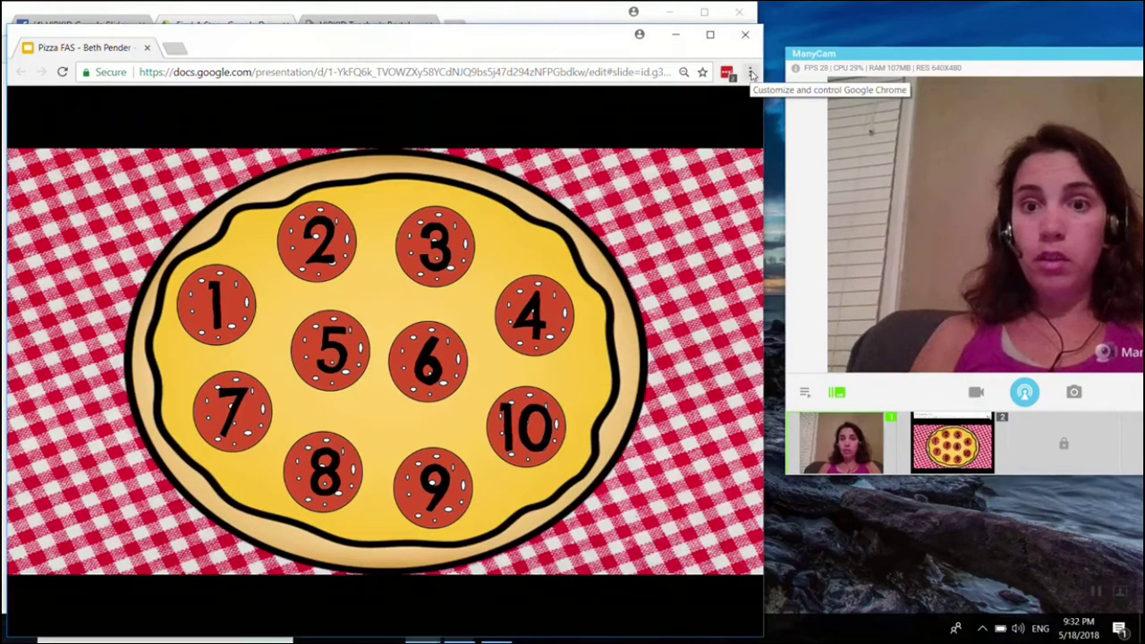
click(751, 75)
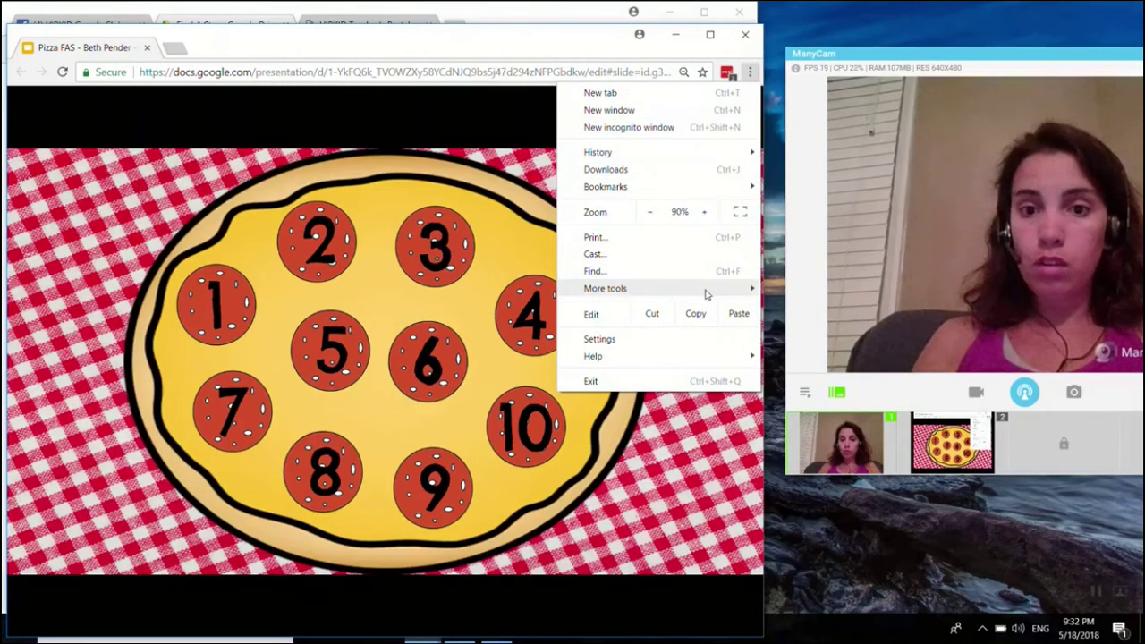
mouse_move(606, 288)
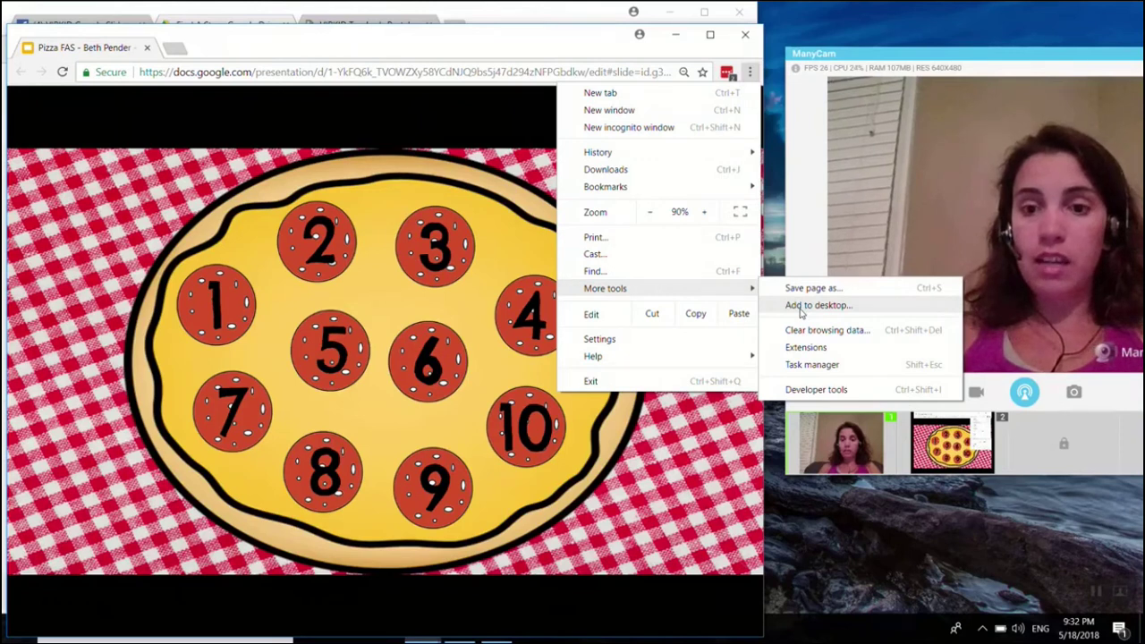
click(801, 306)
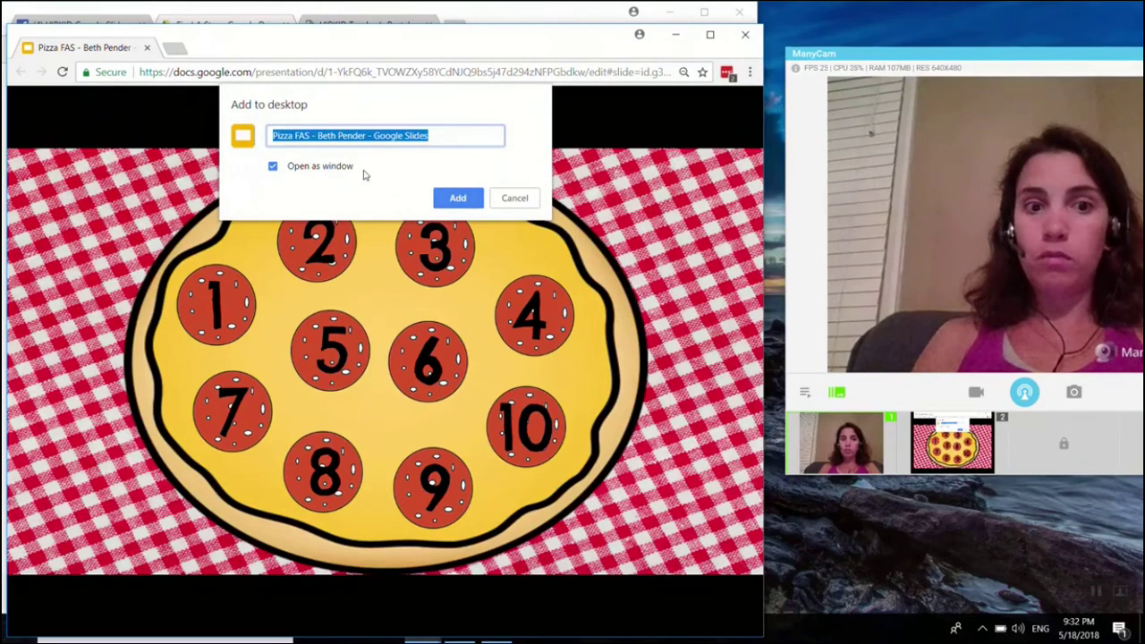
click(447, 205)
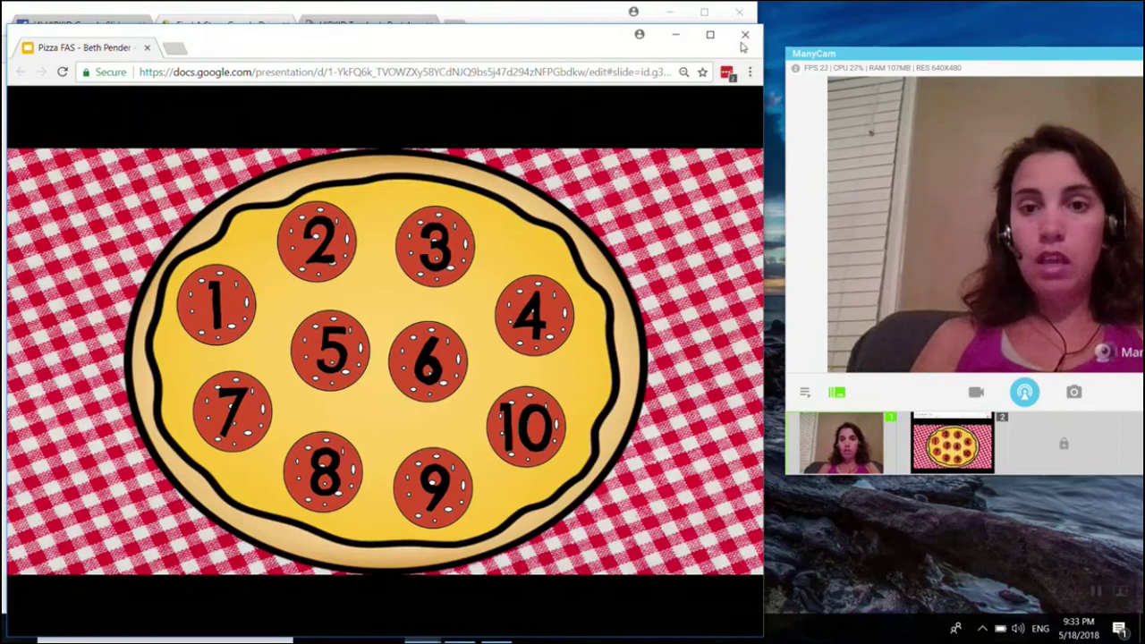
click(743, 41)
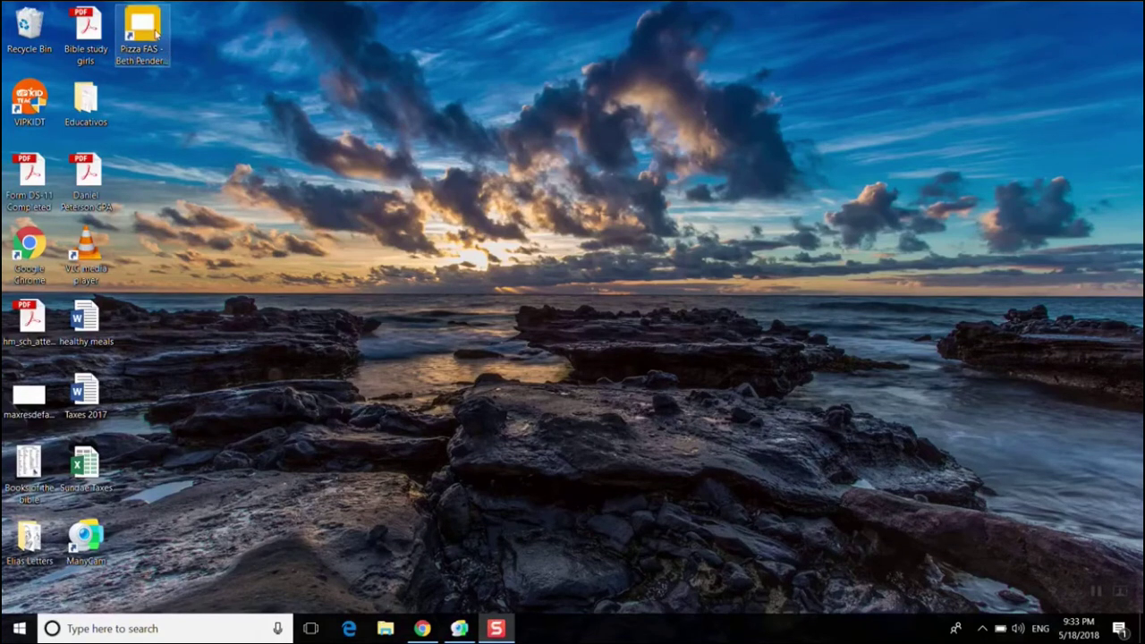
Step: Launch Pizza FAS from its desktop shortcut and bring the Chrome Drive window back
click(152, 42)
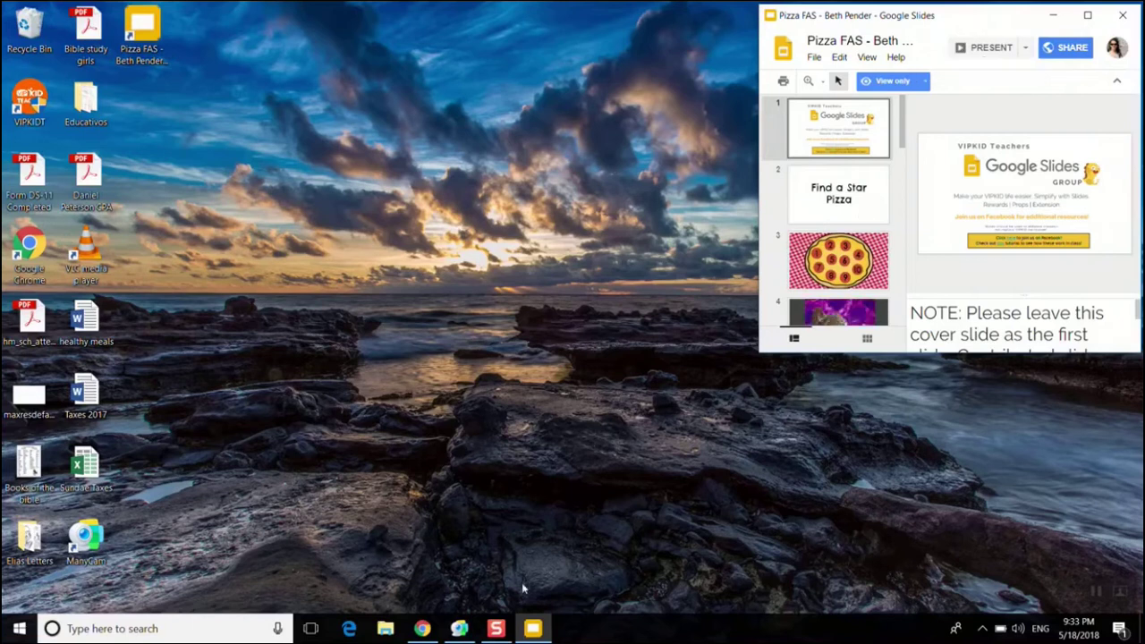
click(434, 631)
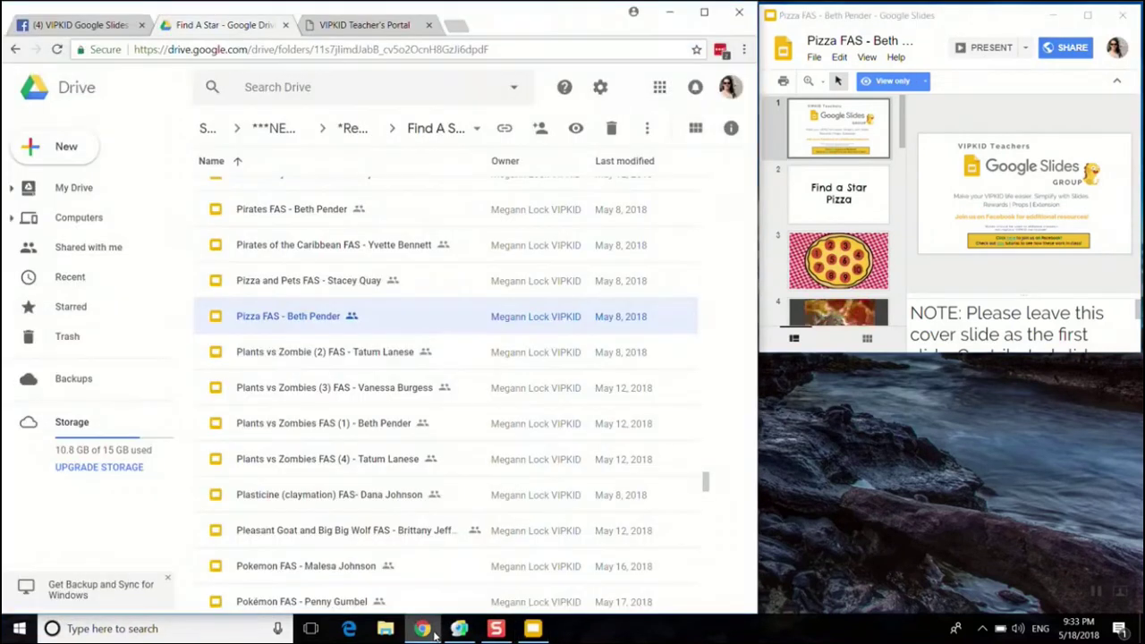
Step: From the VIPKID Classrooms list, enter the Lesson 3 People in My Family 3 classroom
click(358, 27)
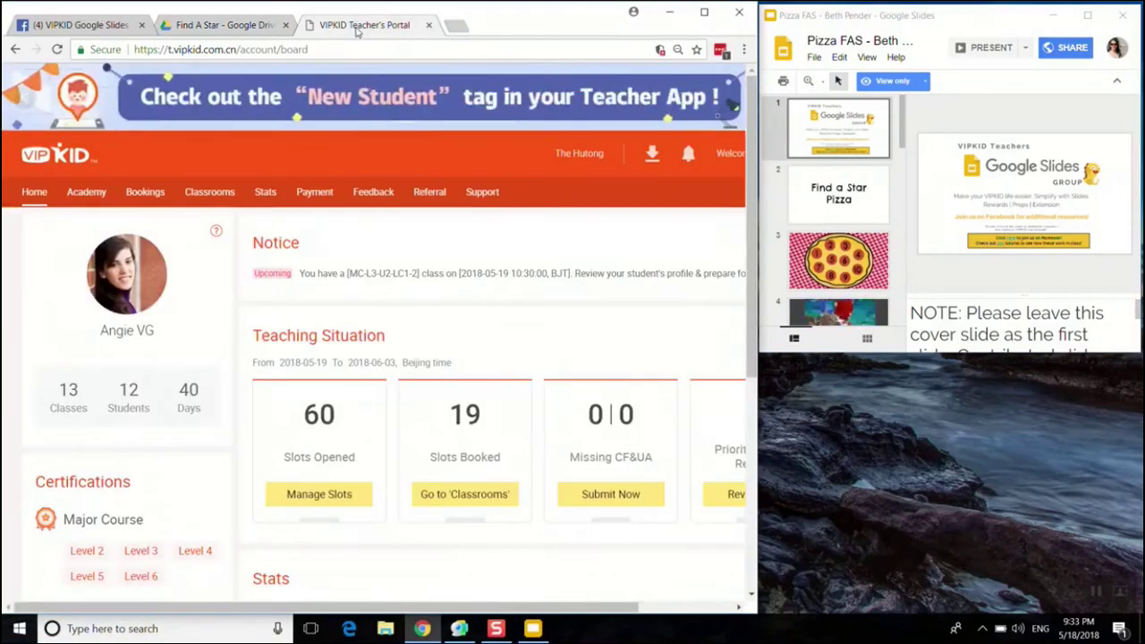
click(211, 195)
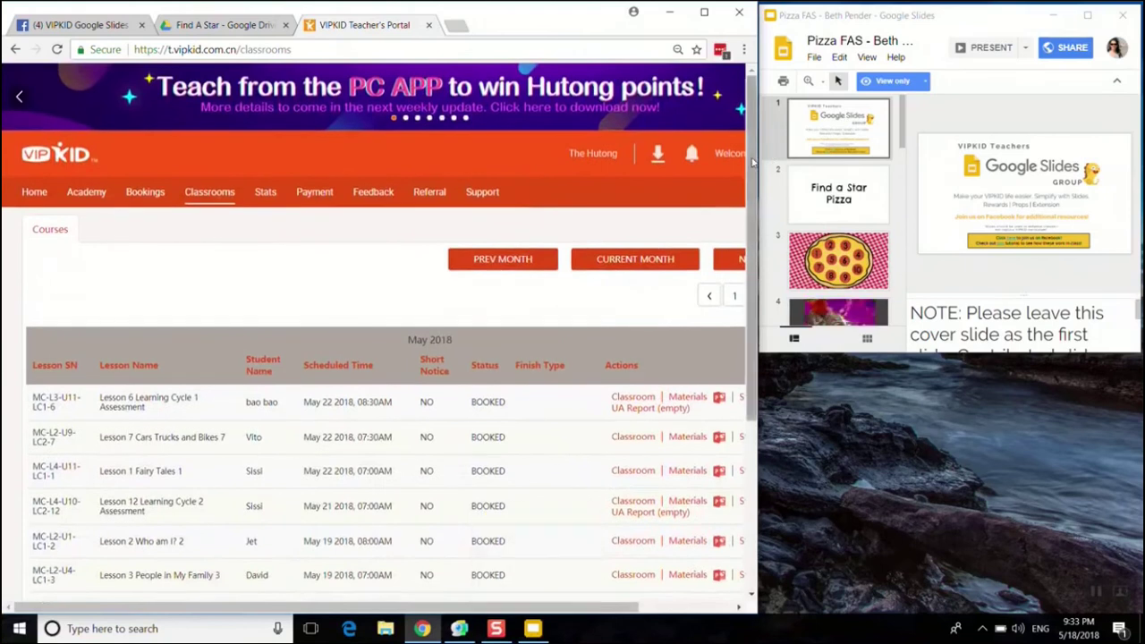
scroll(564, 334, down, 3)
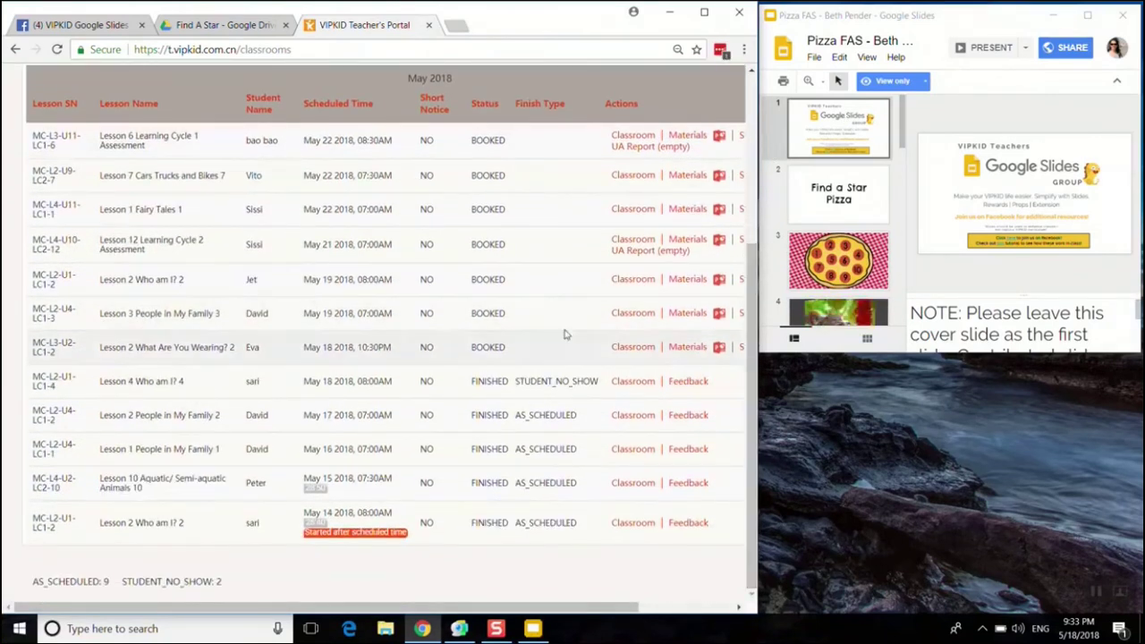
click(642, 317)
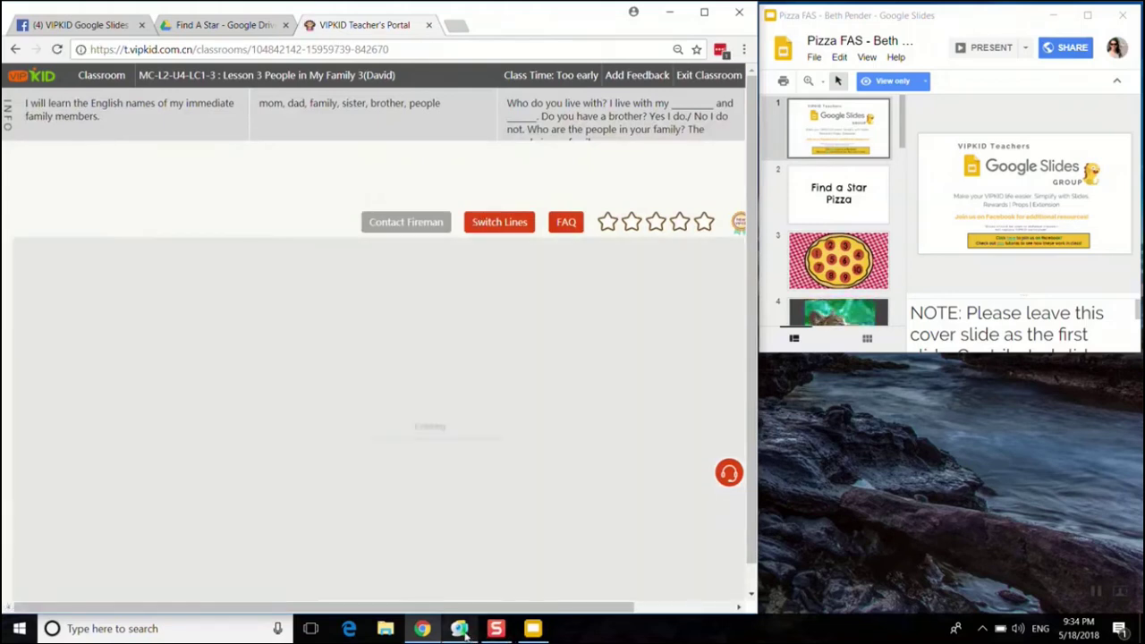
click(461, 629)
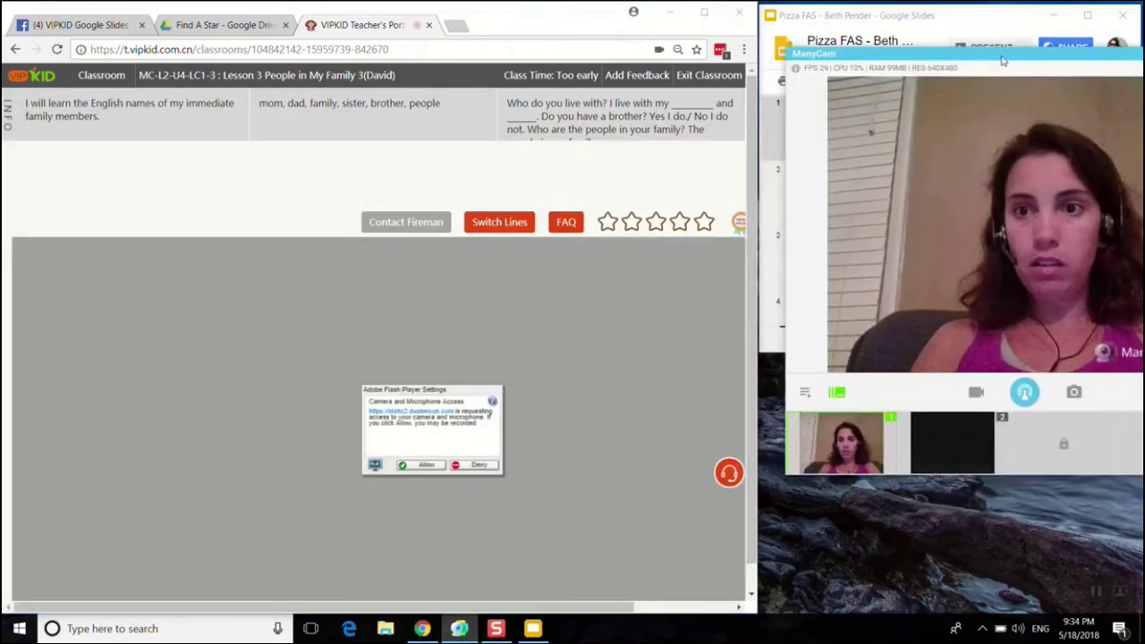
drag(1002, 61, 610, 153)
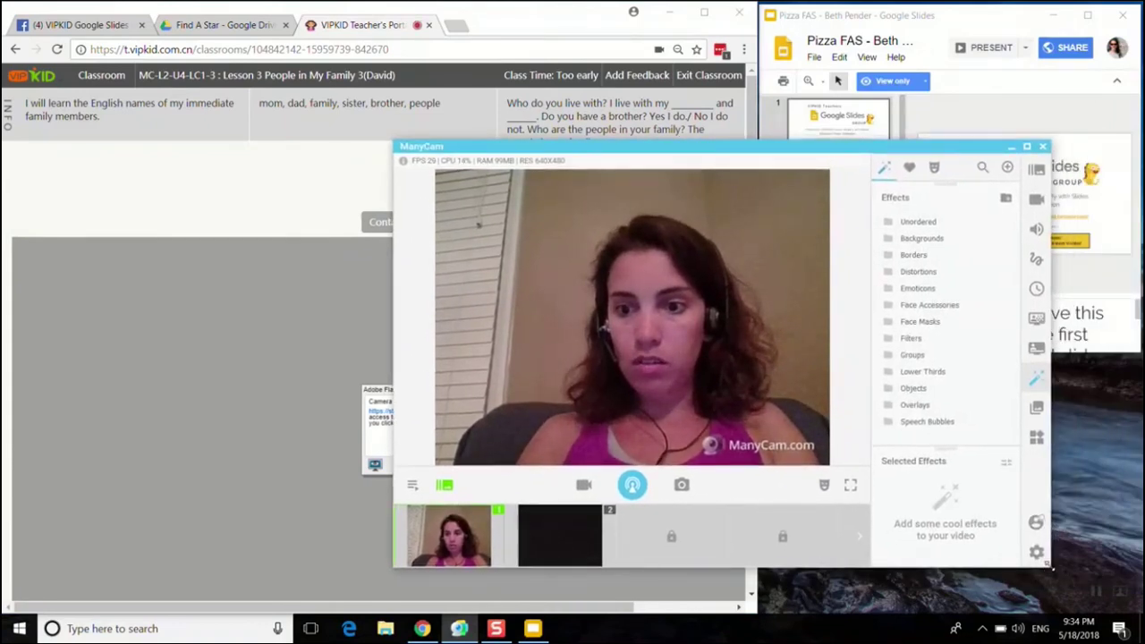
drag(1051, 569, 841, 539)
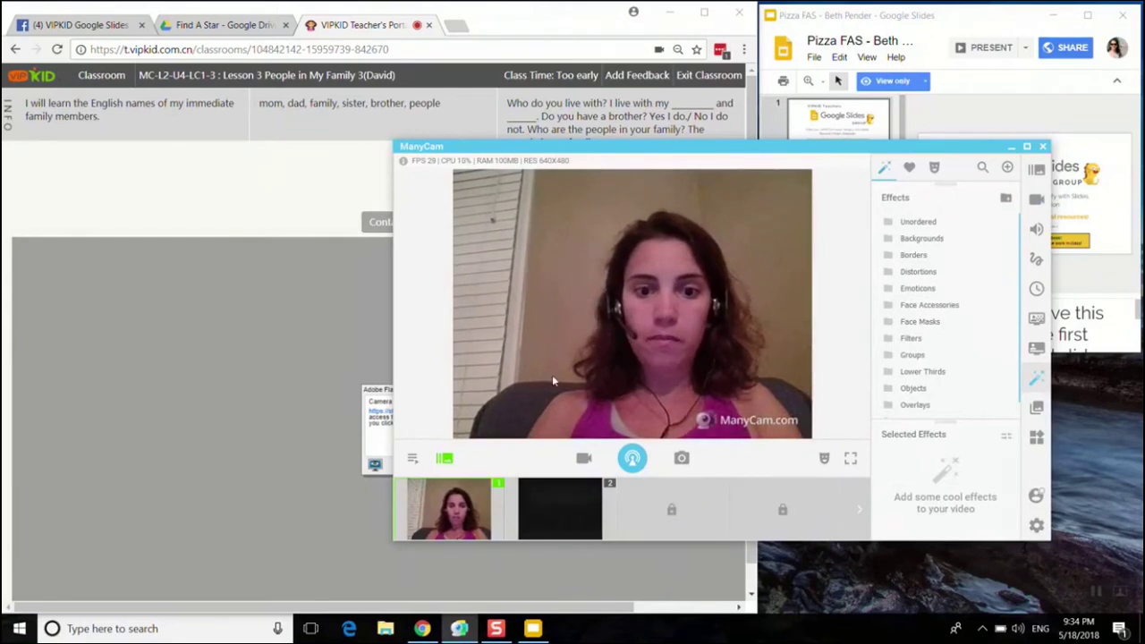
mouse_move(560, 535)
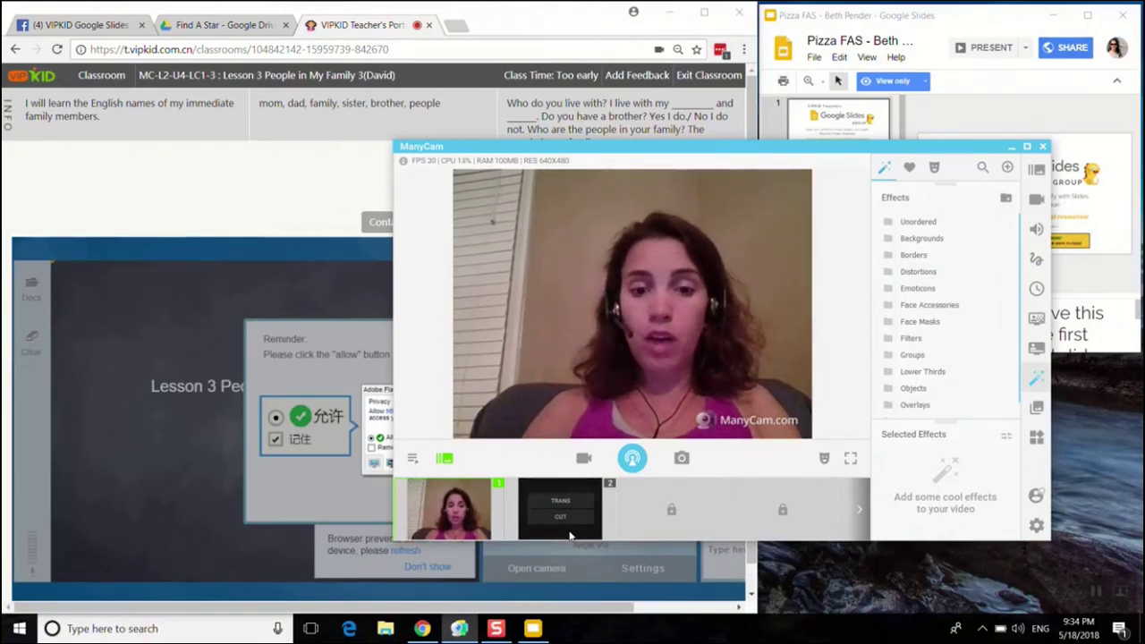
click(569, 535)
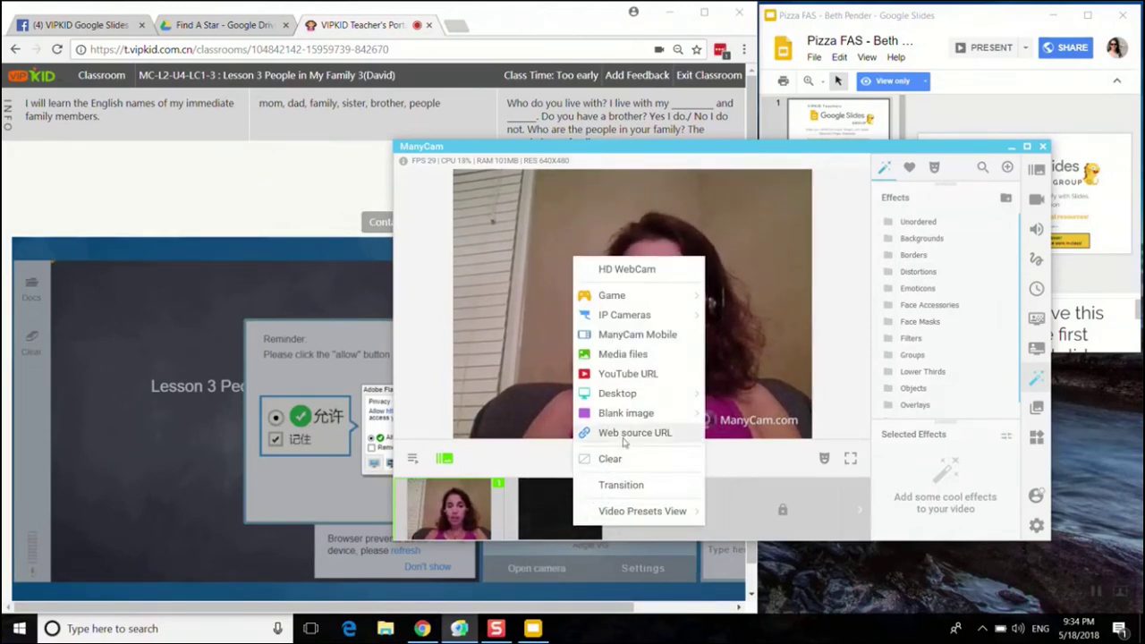
mouse_move(617, 394)
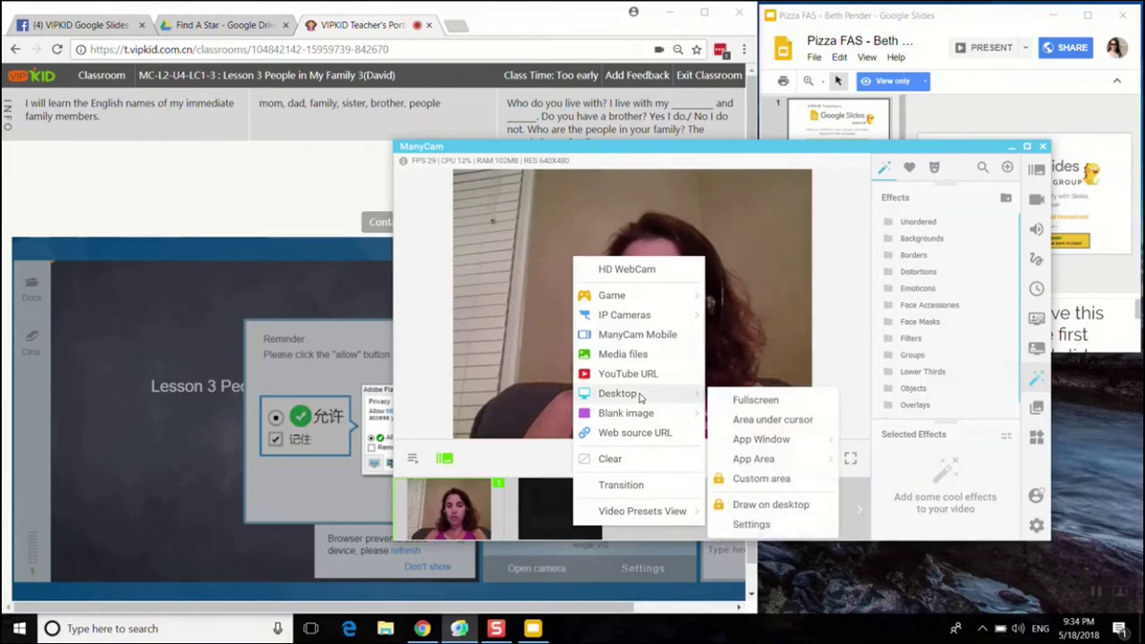
mouse_move(753, 458)
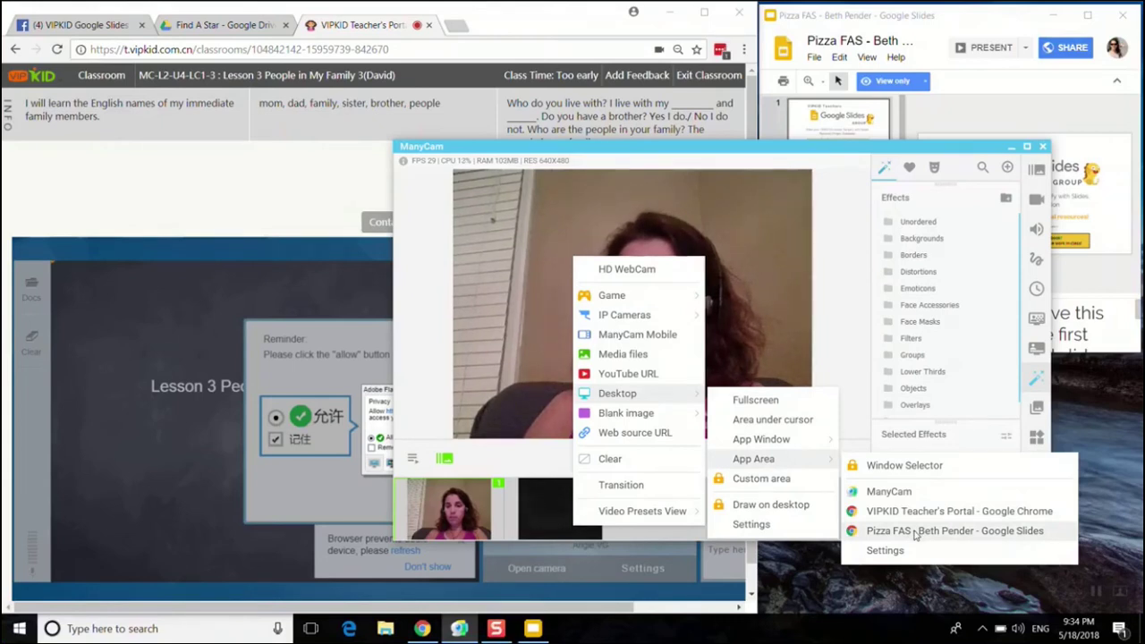
click(914, 533)
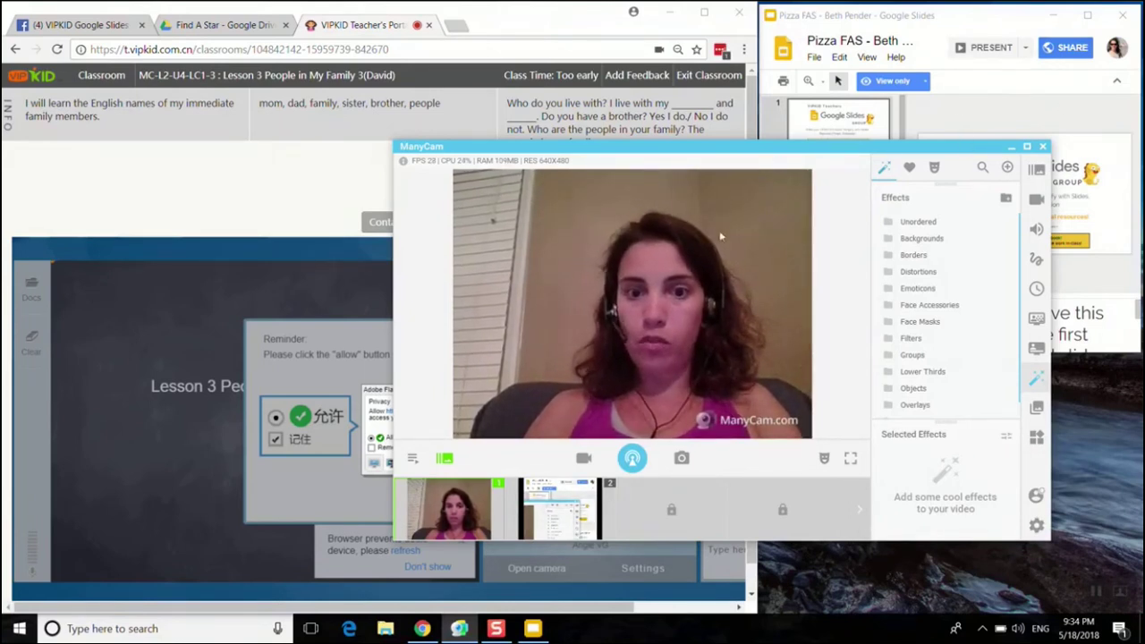
mouse_move(539, 149)
mouse_down()
mouse_move(898, 268)
mouse_move(912, 383)
mouse_move(54, 14)
mouse_move(220, 111)
mouse_move(208, 99)
mouse_up()
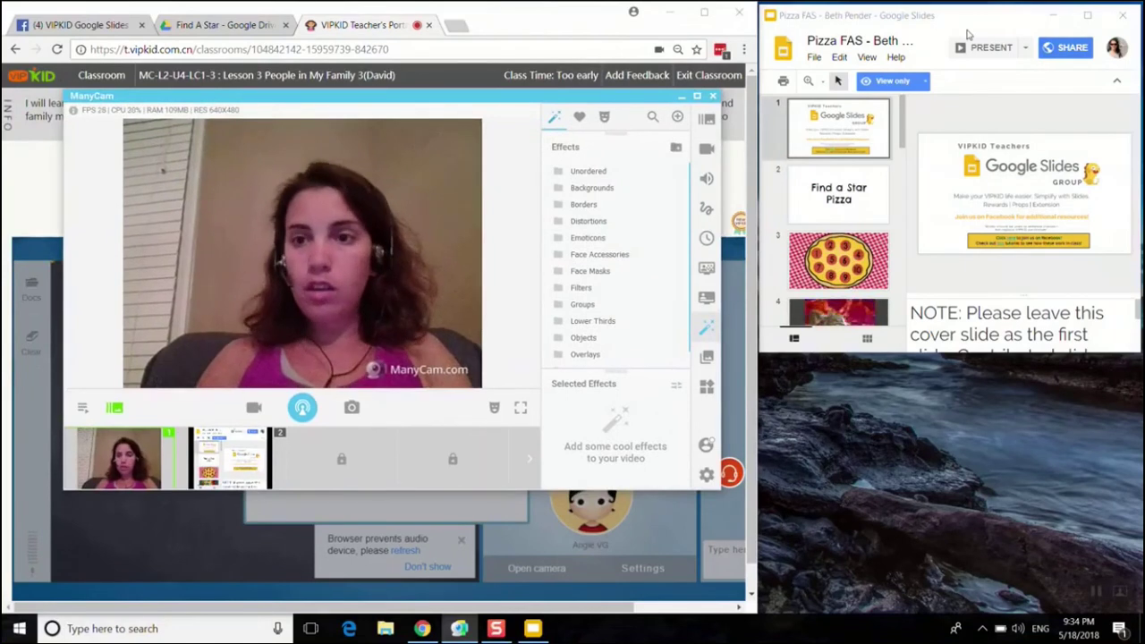
Step: Start the Pizza FAS slideshow in Presenter view and close the speaker-notes window
click(1027, 55)
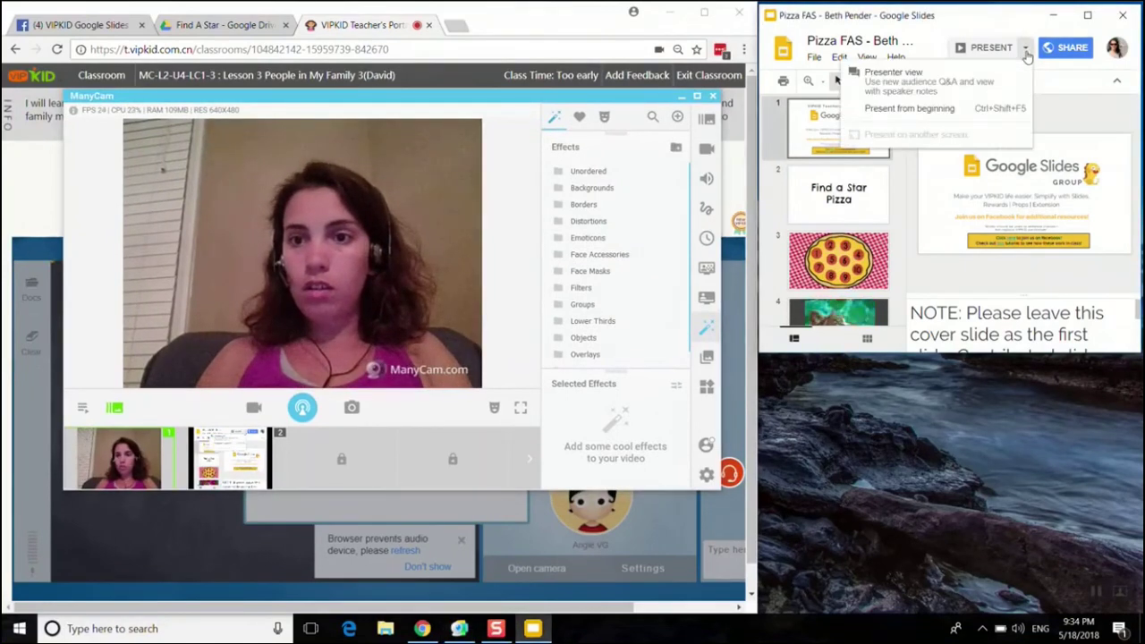
click(965, 90)
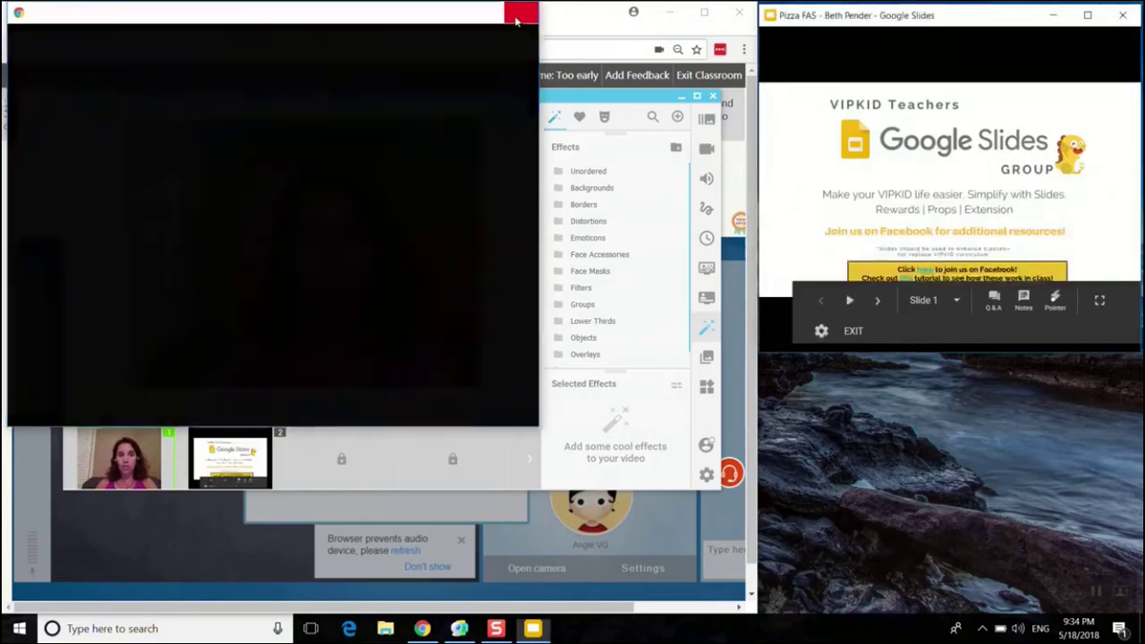
click(520, 14)
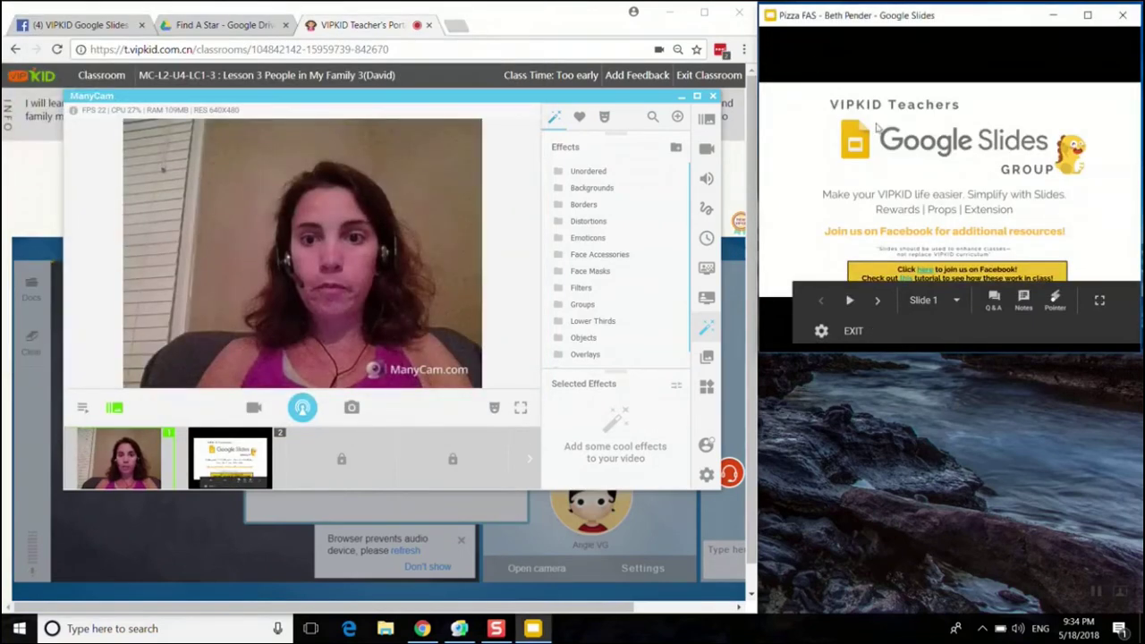
Step: Advance to the numbered pizza slide and zoom out three times with Ctrl+minus until it fits
click(876, 302)
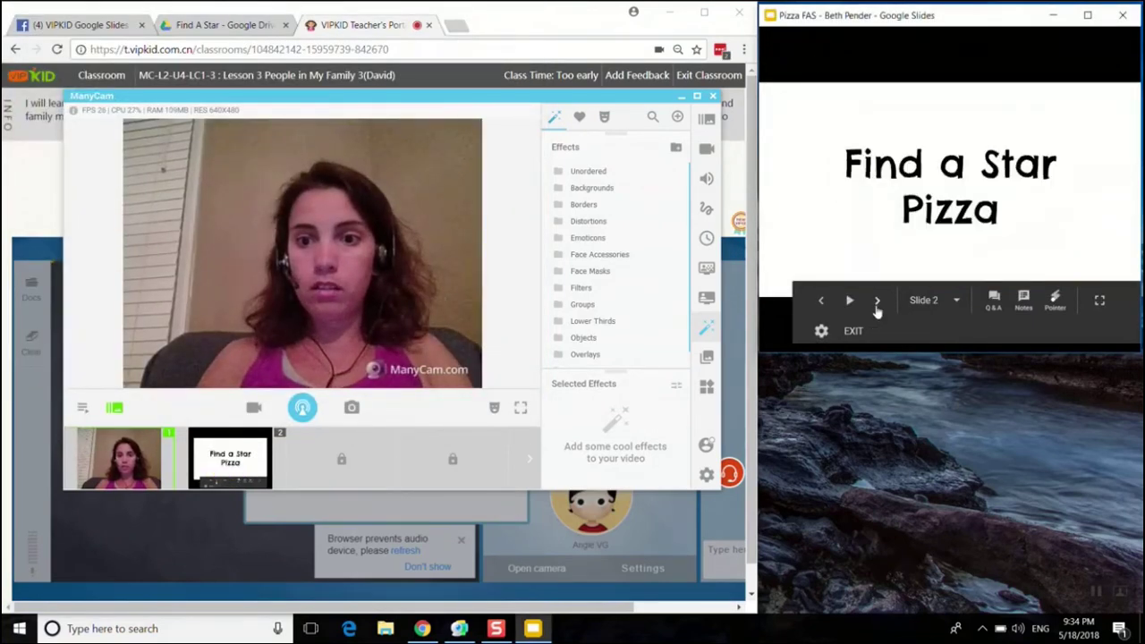
click(876, 302)
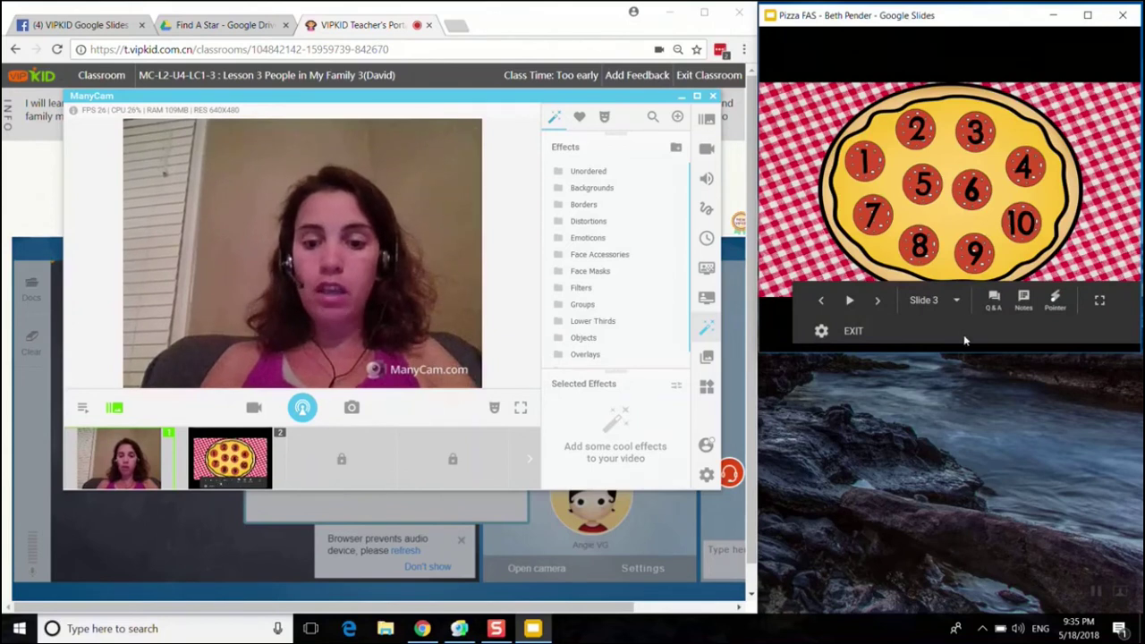
key(ctrl+minus)
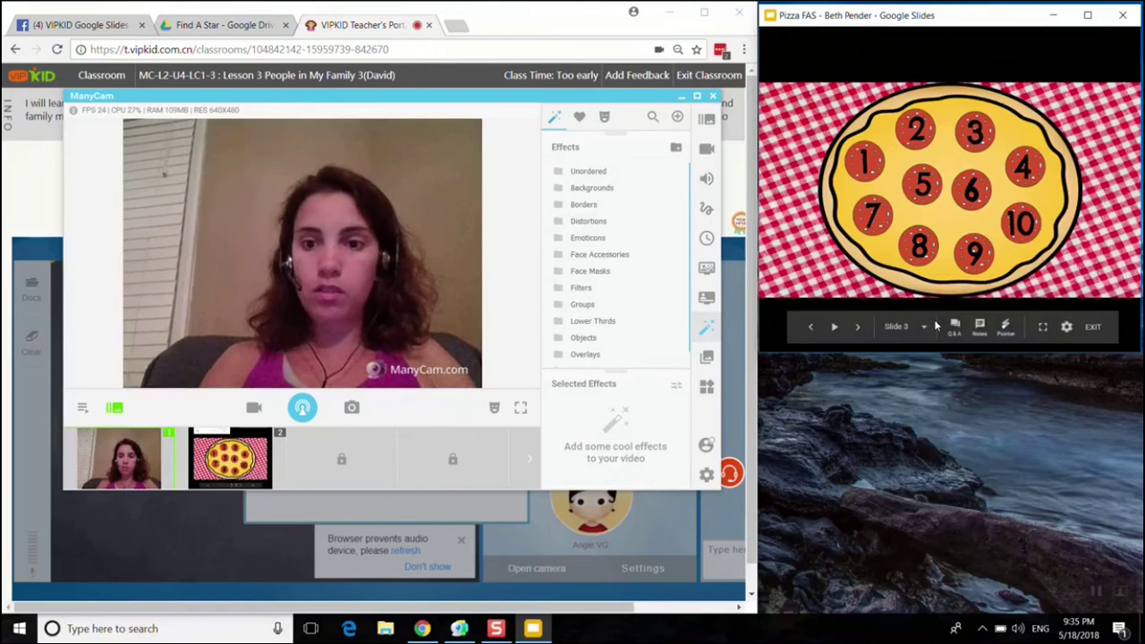
key(ctrl+minus)
key(ctrl+minus)
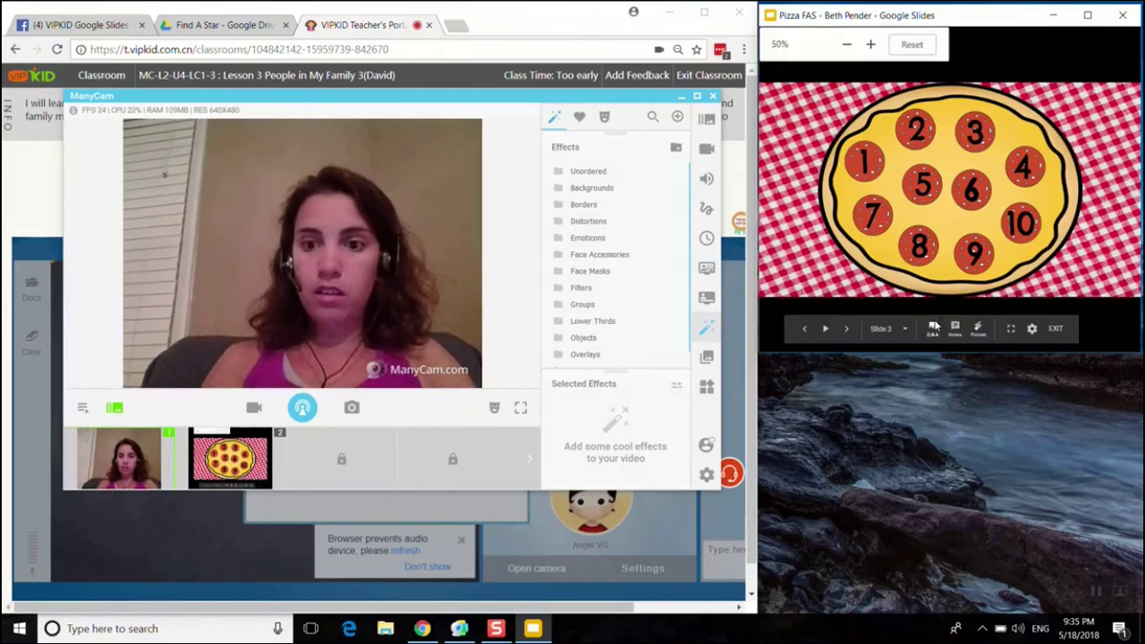
key(ctrl+minus)
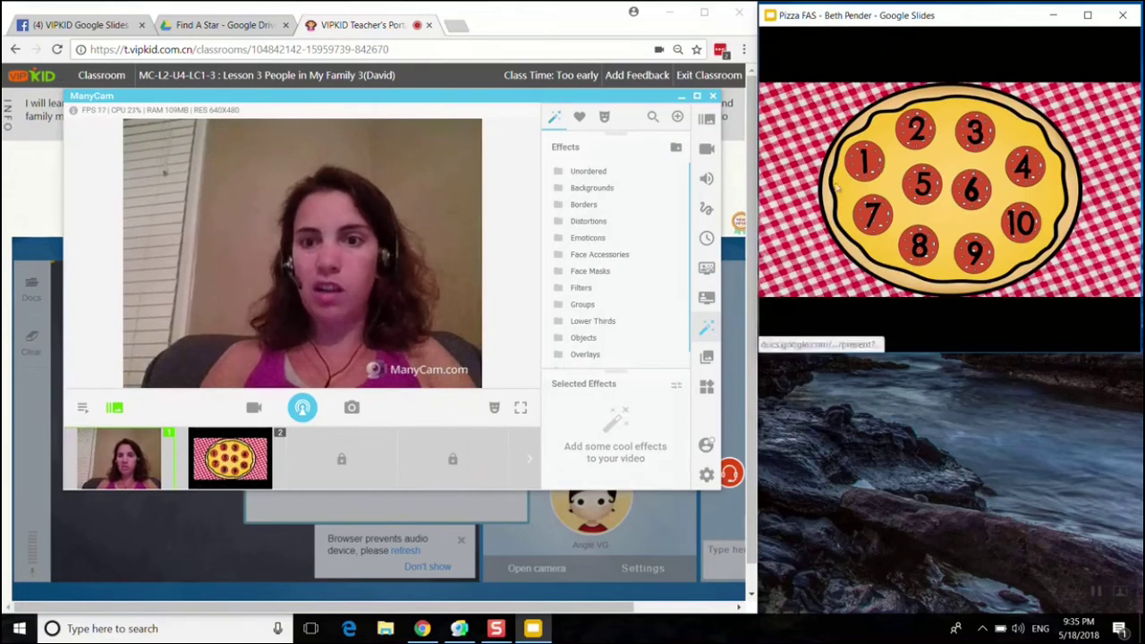
mouse_move(229, 458)
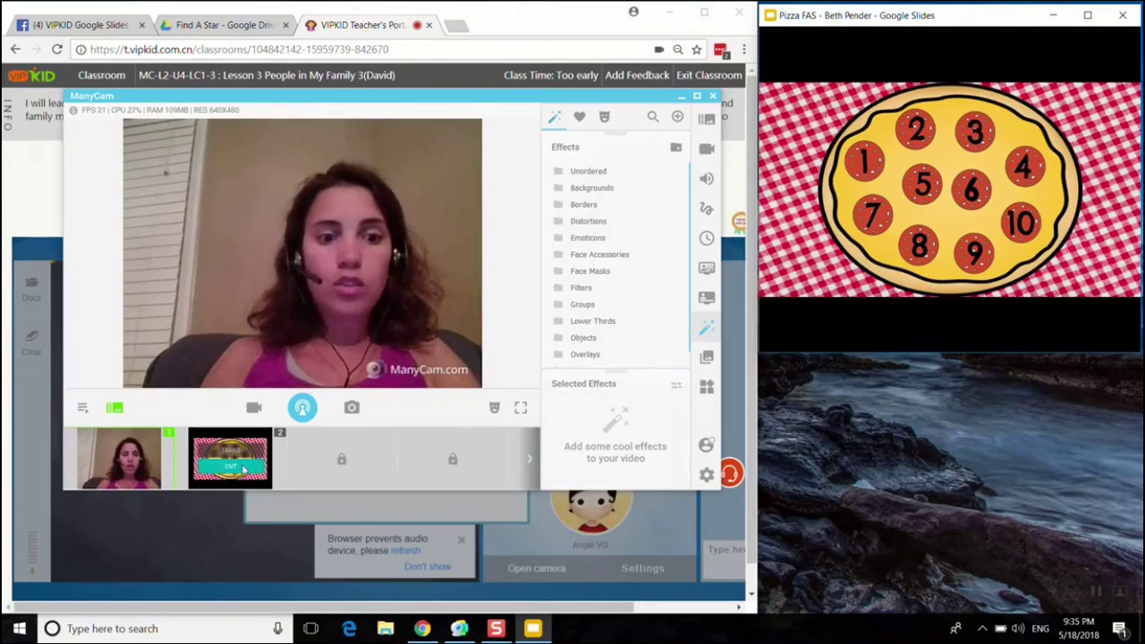
Step: Select ManyCam's pizza preset, test the star reveal and back, then move ManyCam lower right
click(242, 471)
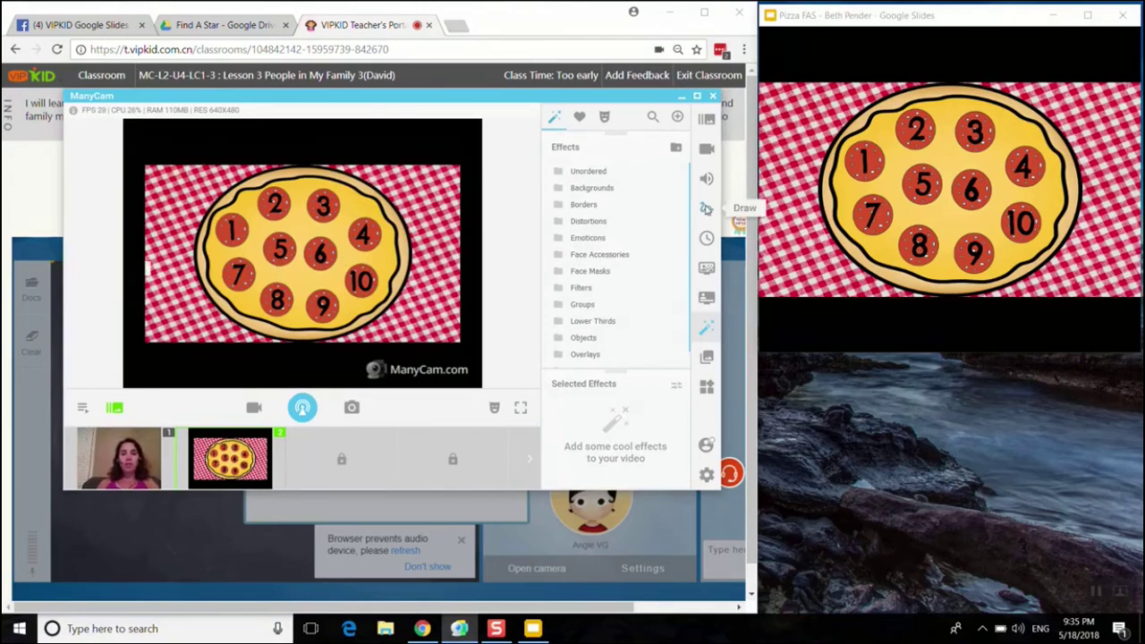
click(969, 195)
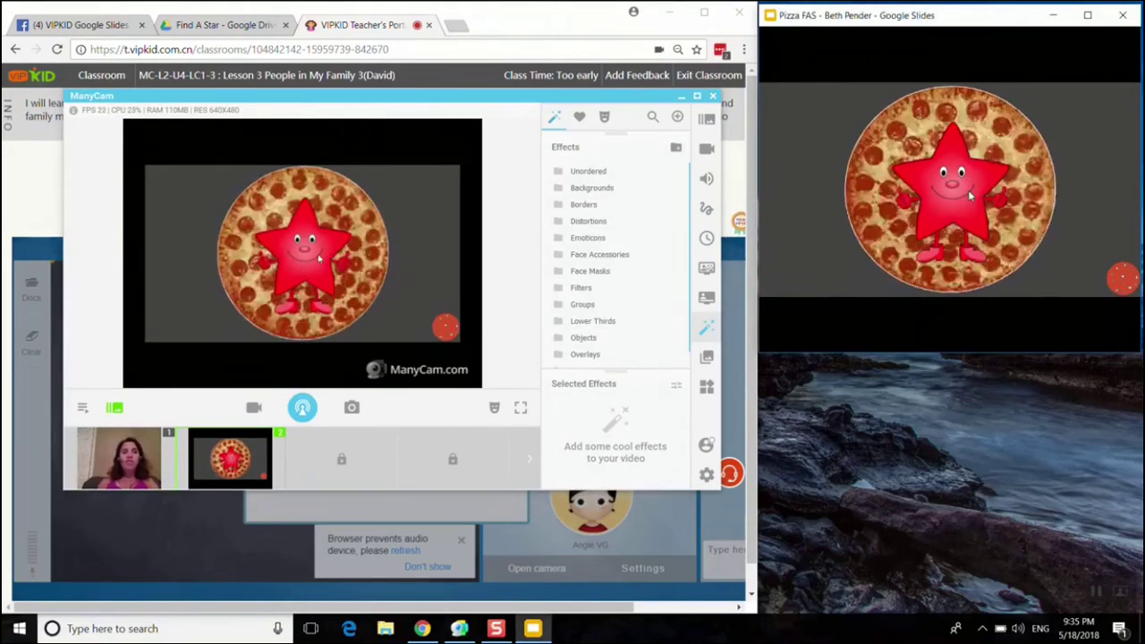
click(1136, 280)
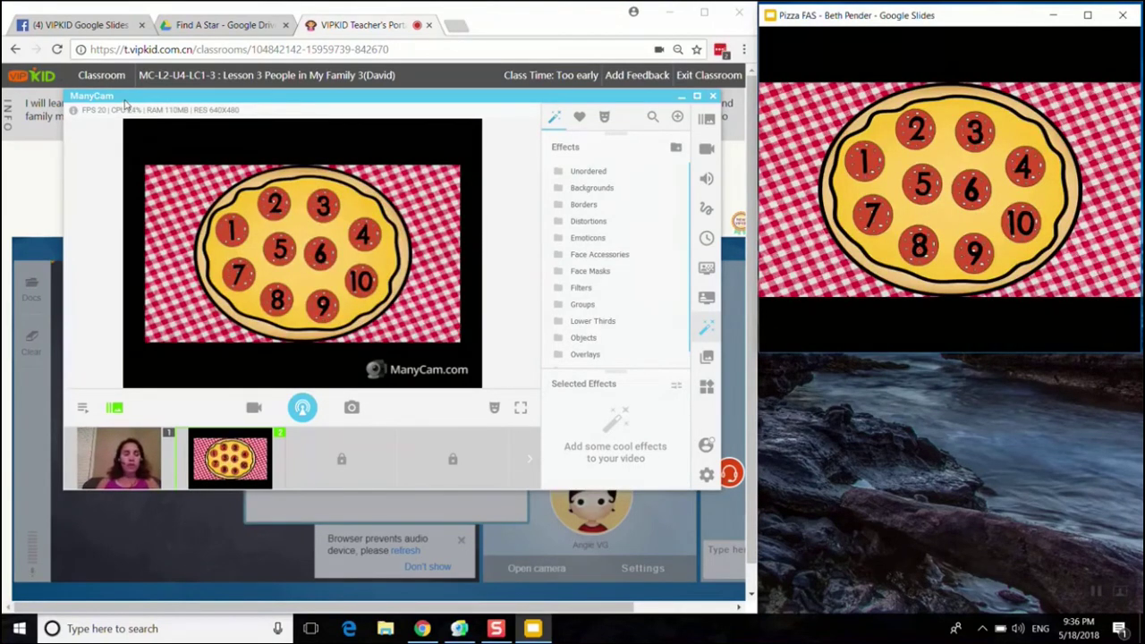
drag(126, 104, 691, 334)
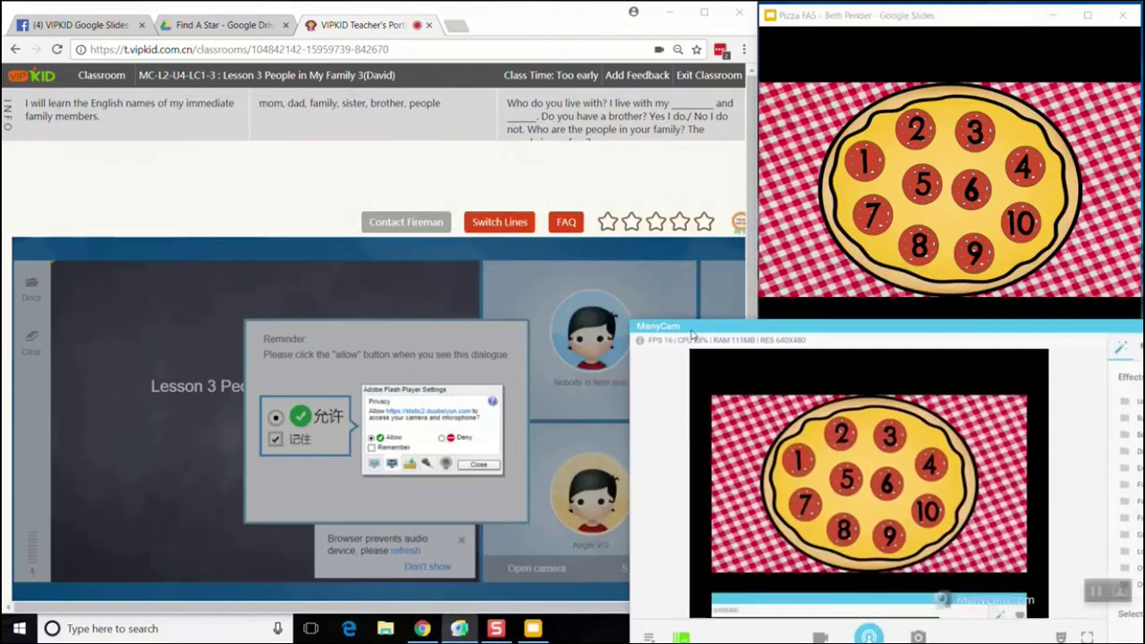
Step: Allow the VIPKID classroom camera and microphone access in the Flash prompt and dismiss the notice
drag(690, 328, 819, 363)
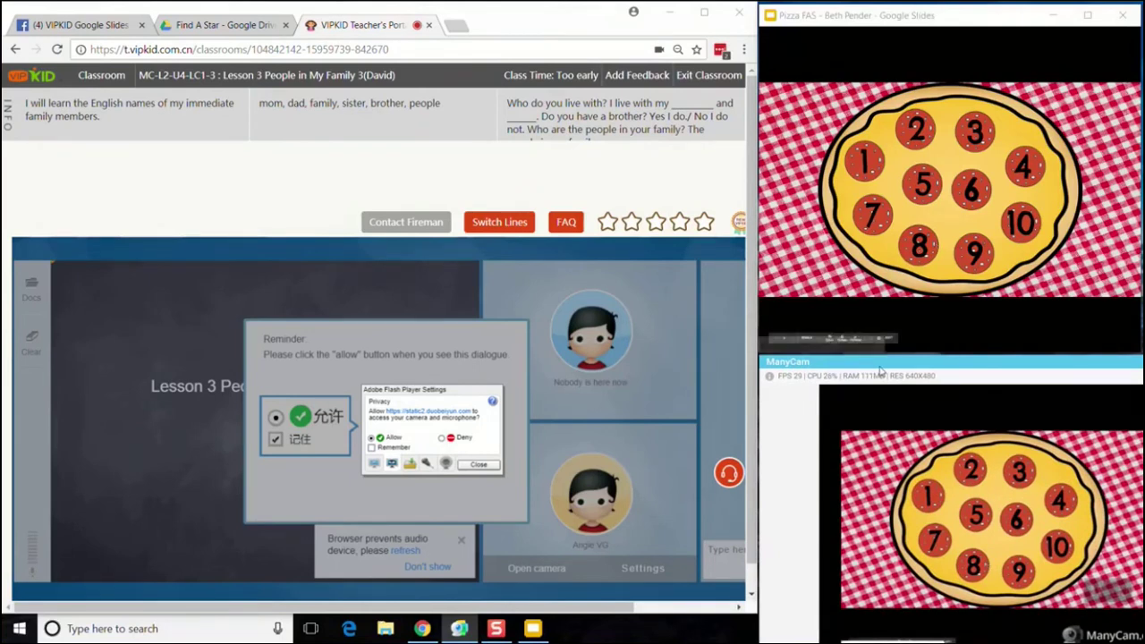
click(471, 467)
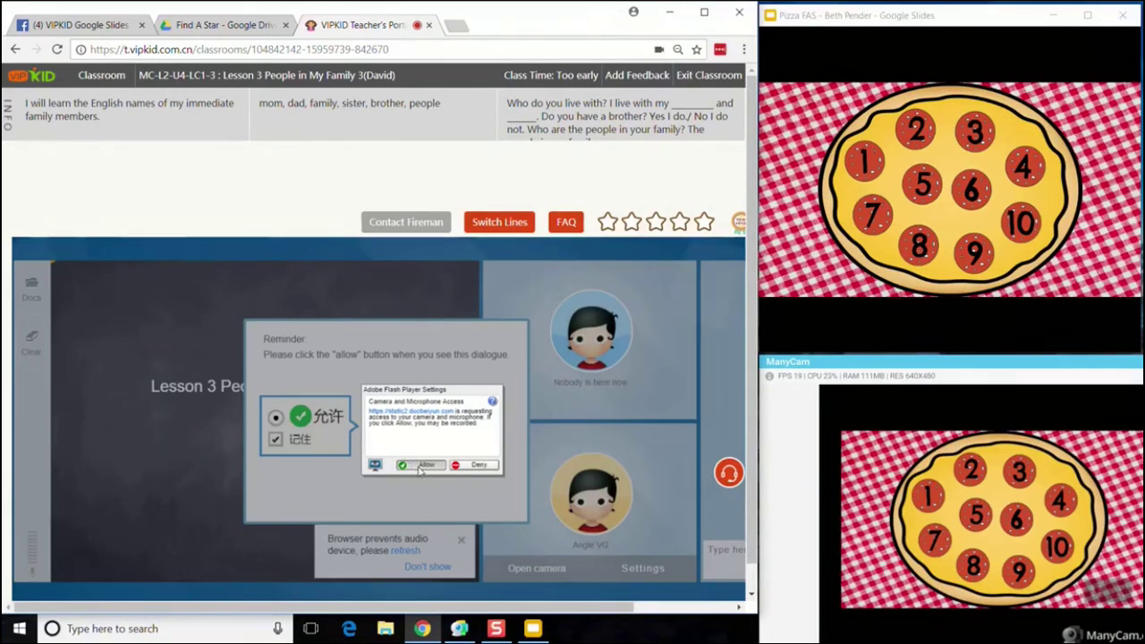
click(423, 465)
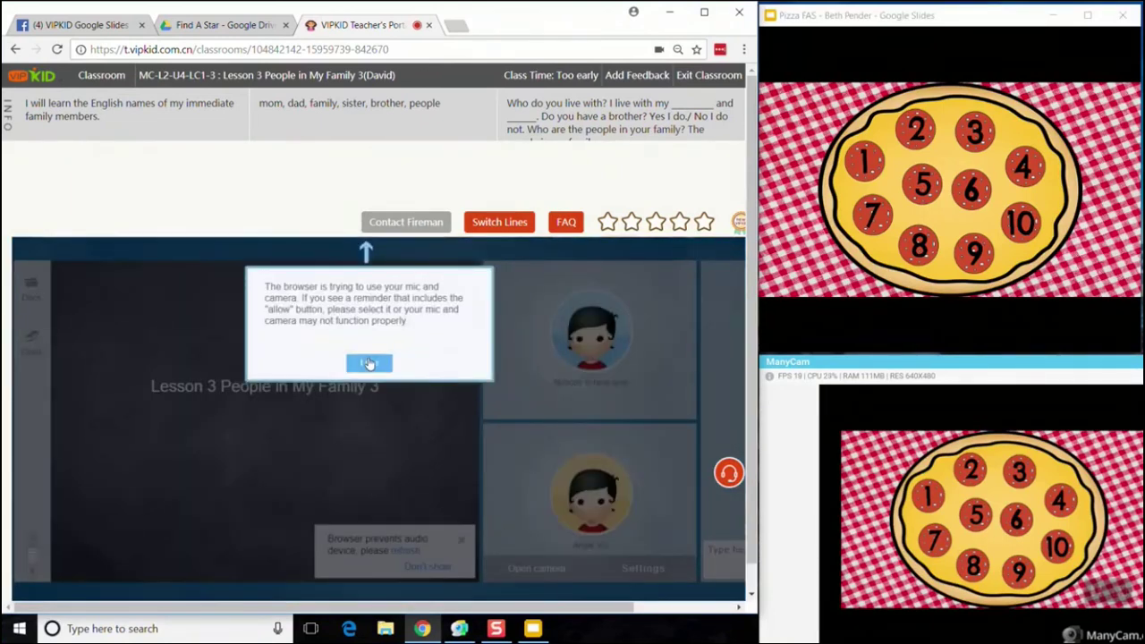
click(368, 363)
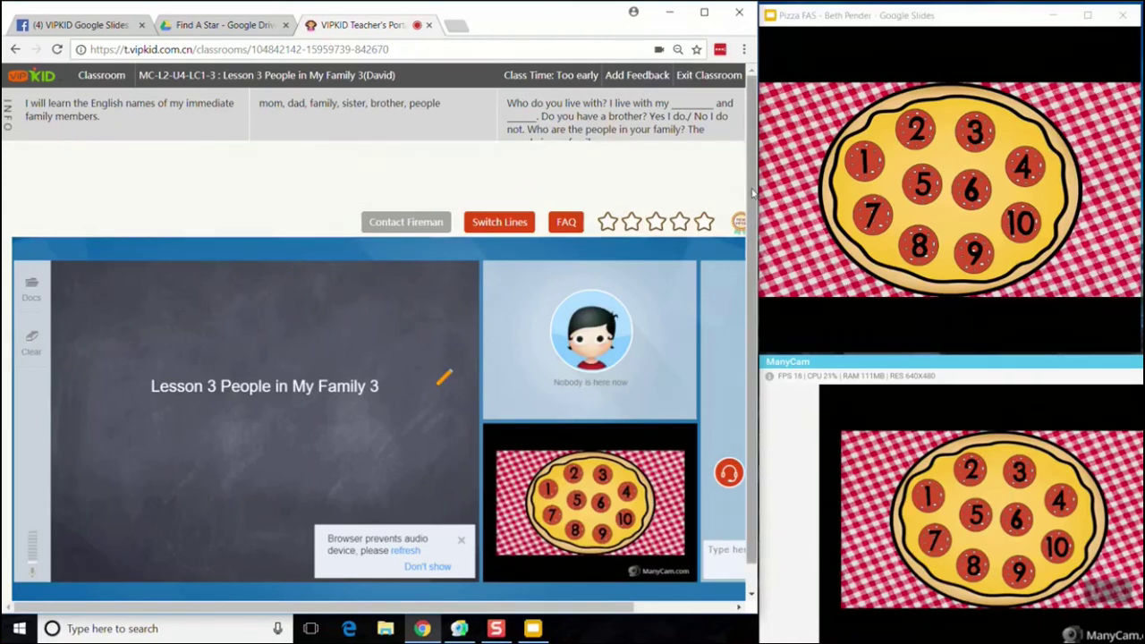
scroll(751, 183, down, 1)
mouse_move(227, 478)
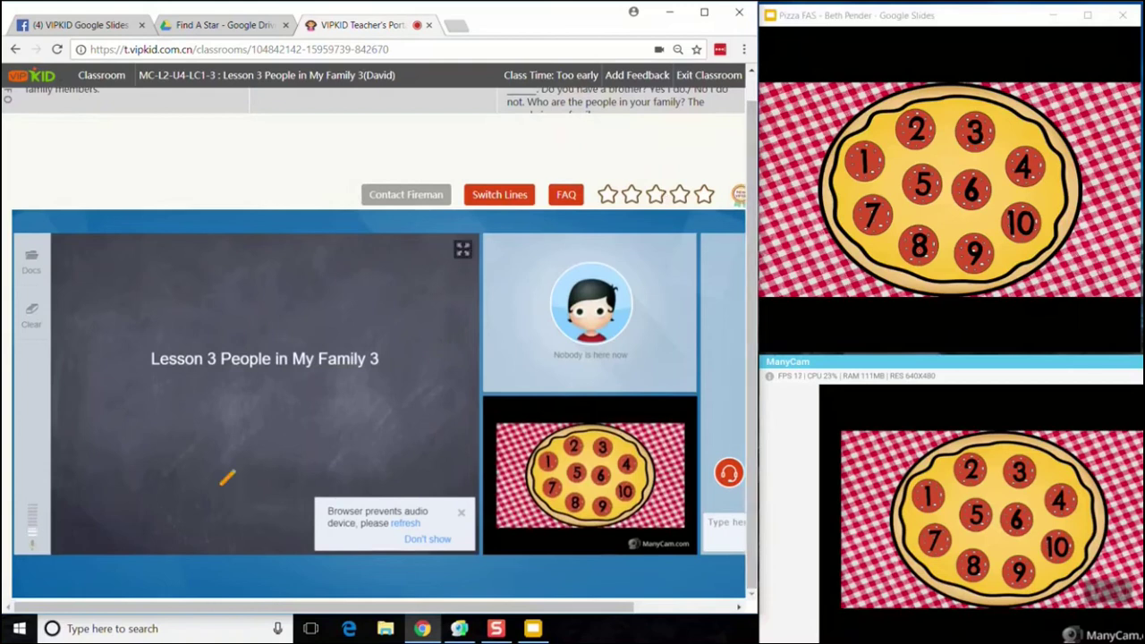
Step: Toggle ManyCam to webcam (Ctrl+1) and back to pizza (Ctrl+2), testing the cat pizza slide
drag(177, 612, 198, 618)
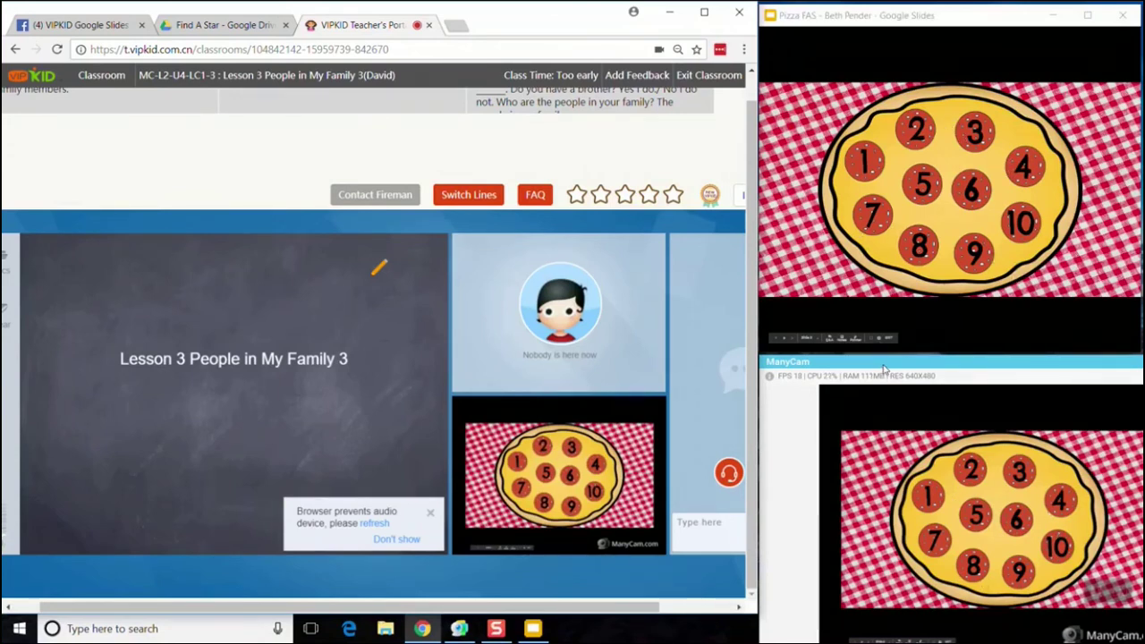
click(883, 368)
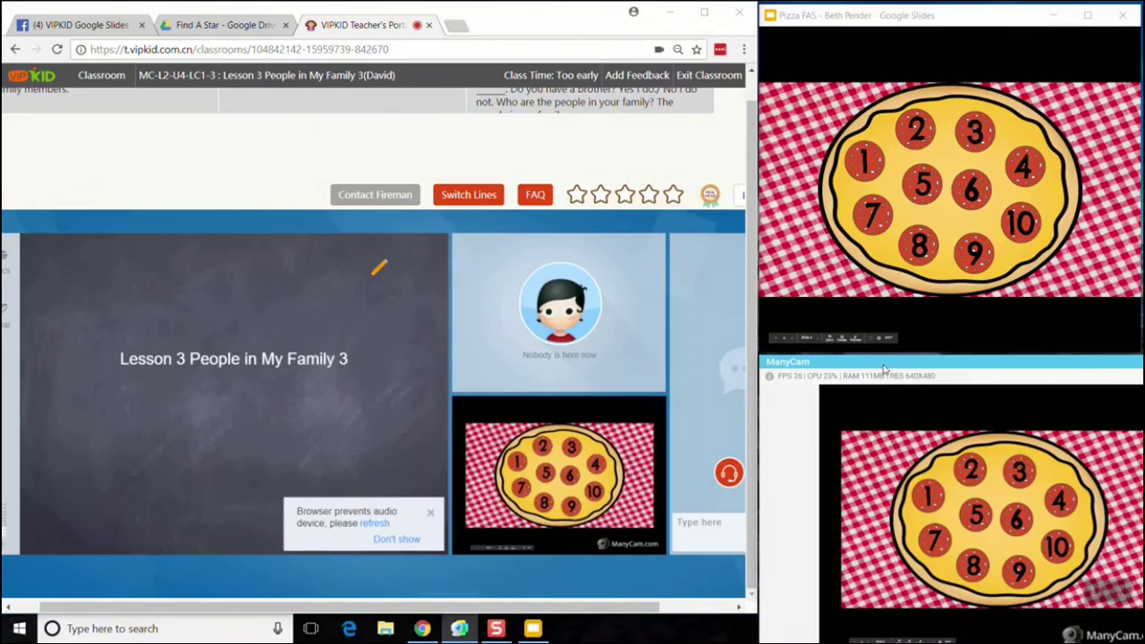
key(ctrl+1)
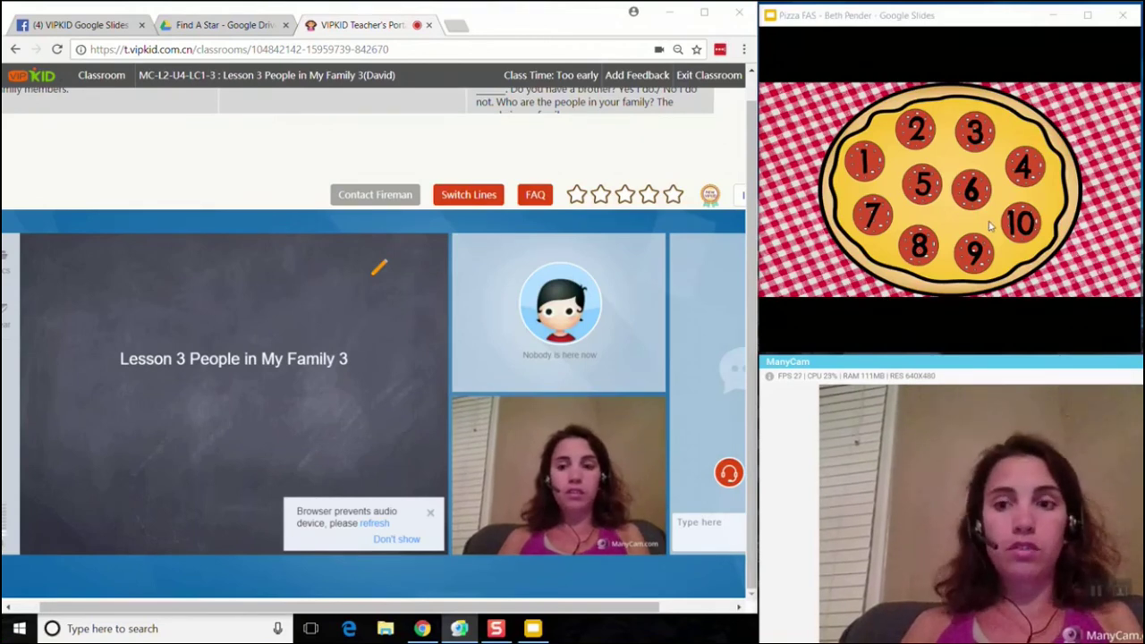
key(ctrl+2)
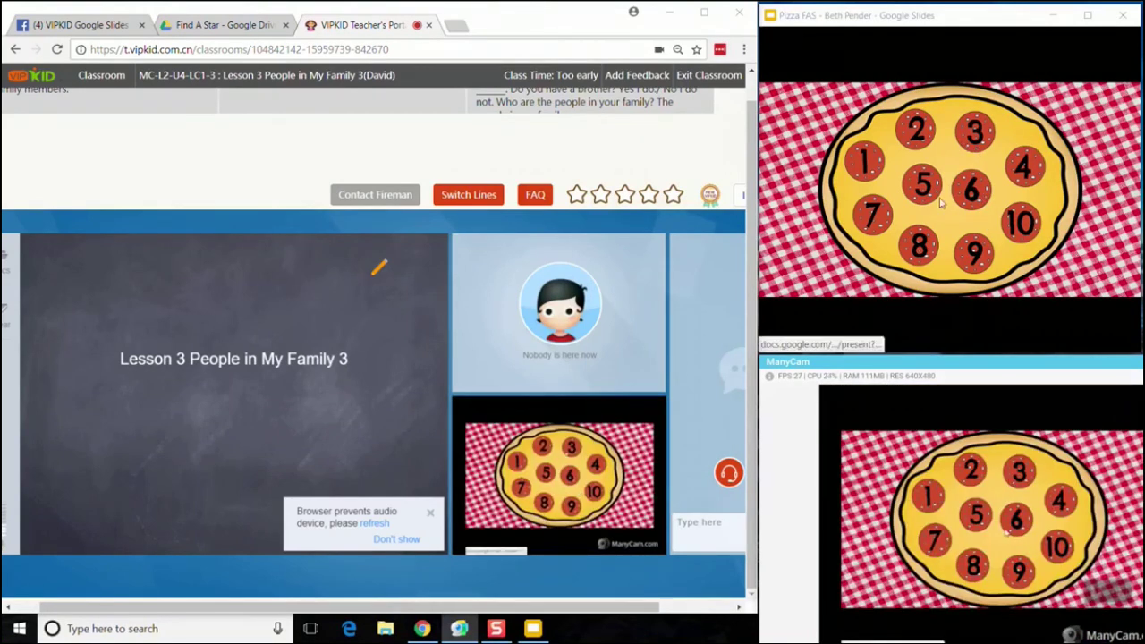
click(864, 161)
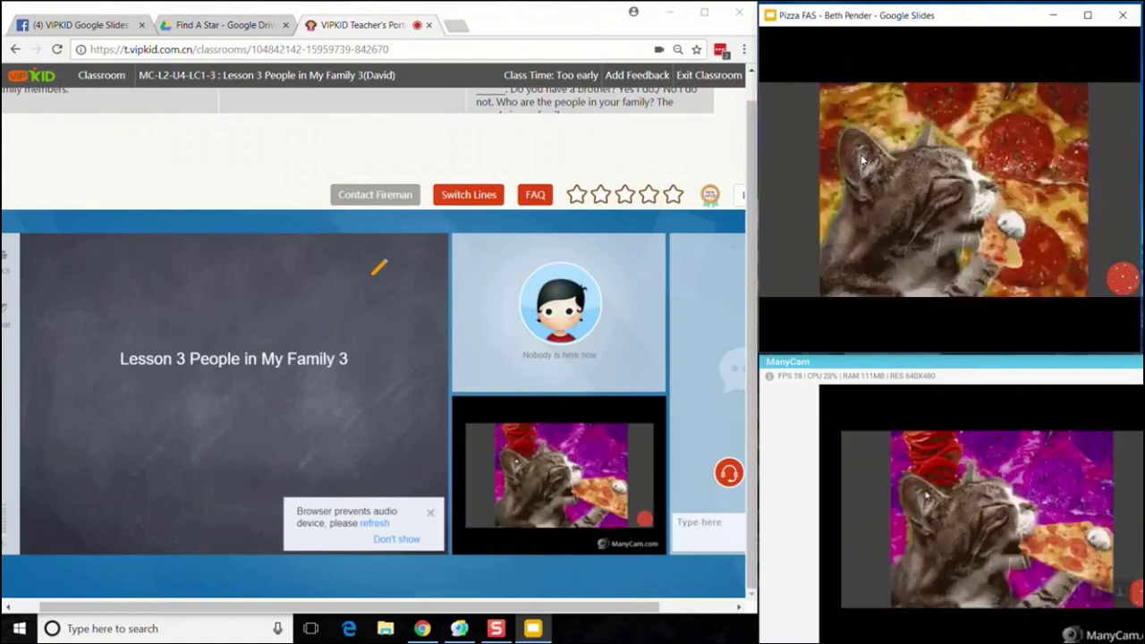
click(1126, 286)
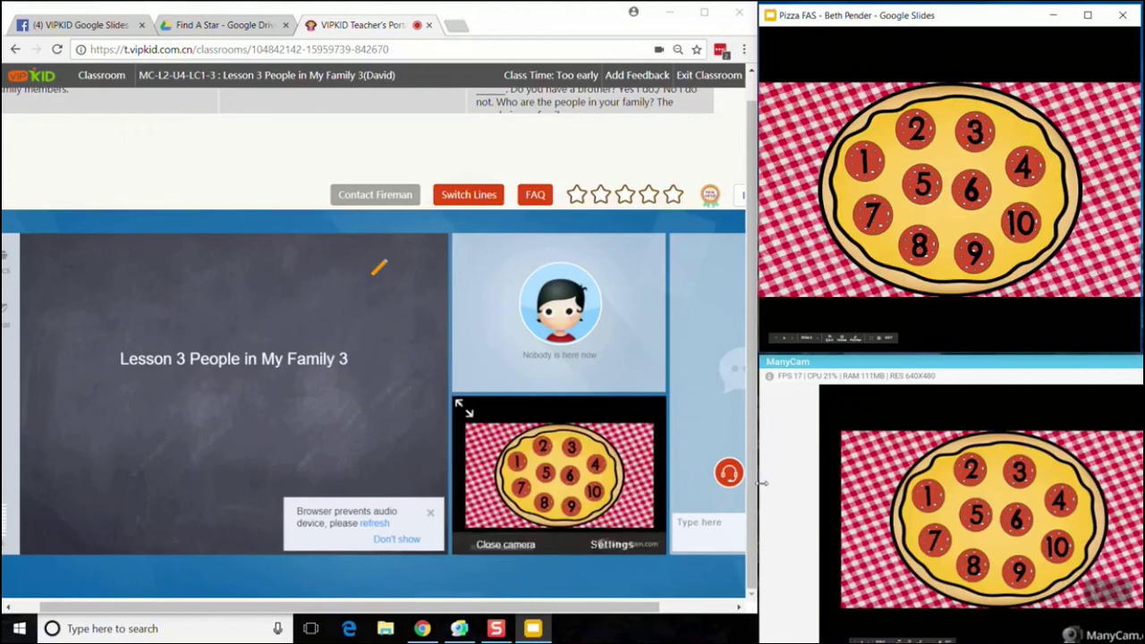
Step: Switch the output back to the live webcam with Ctrl+1 and move ManyCam over the classroom page
click(894, 363)
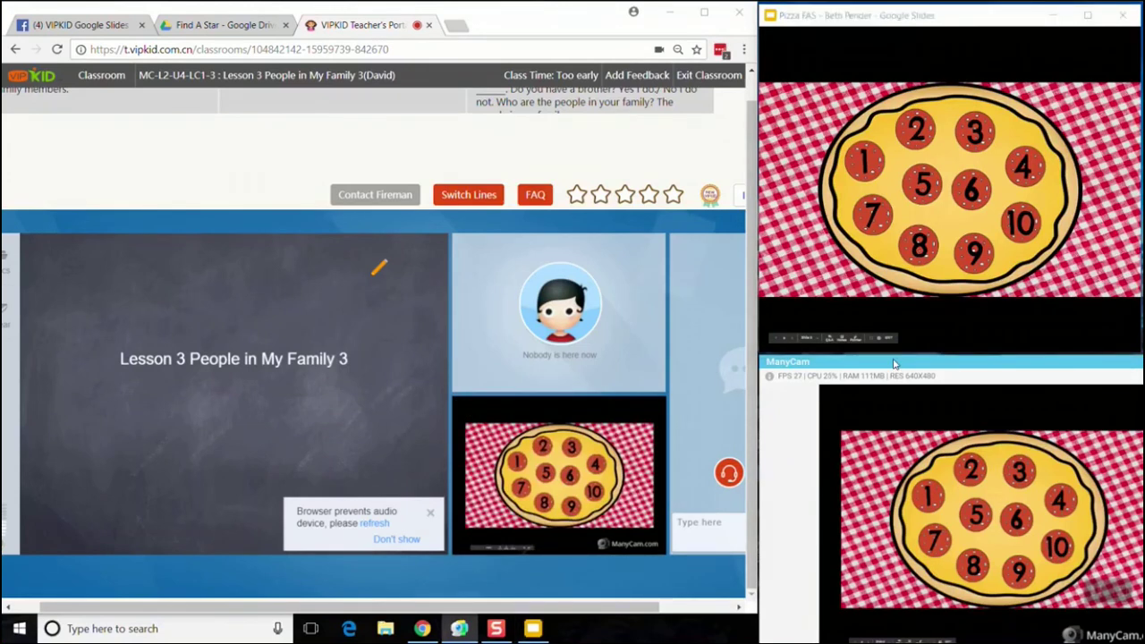
key(ctrl+1)
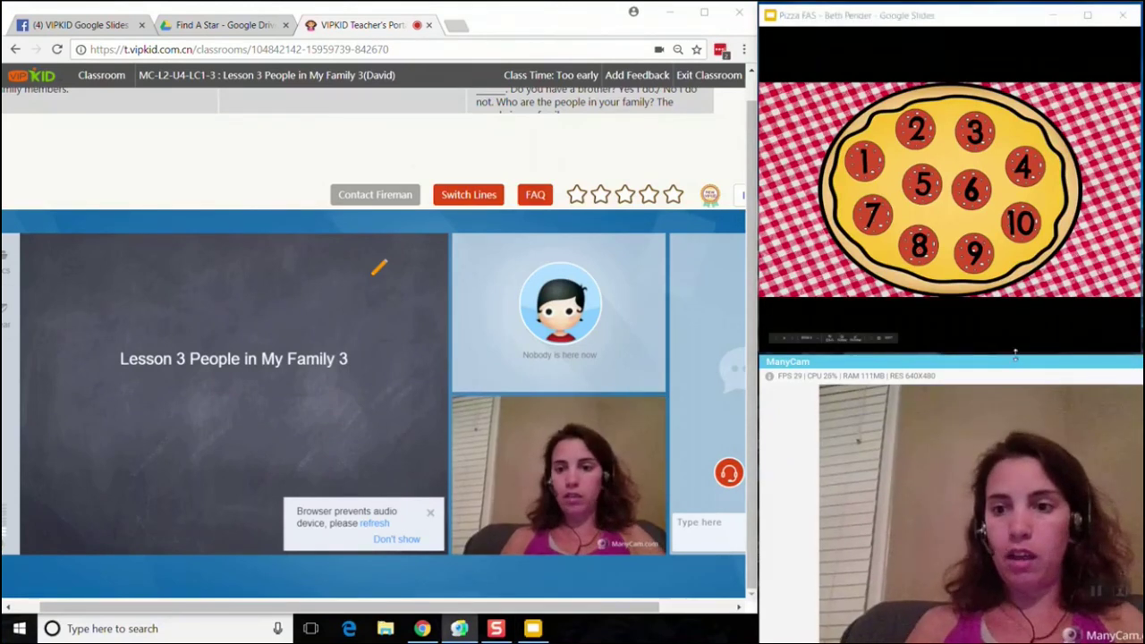
click(494, 630)
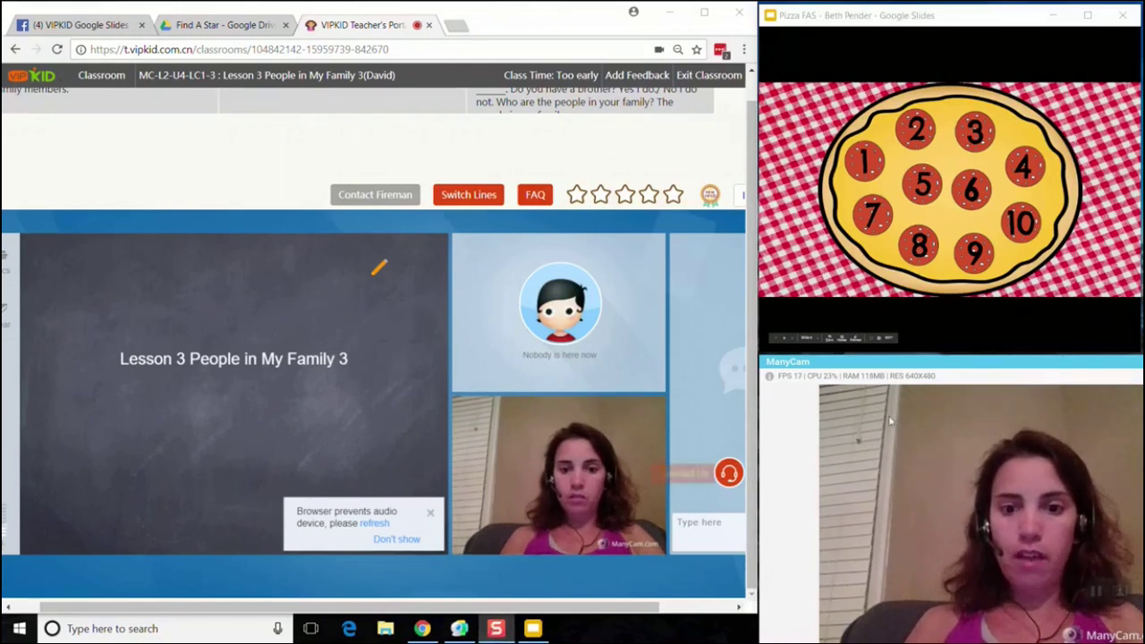
drag(963, 369, 409, 112)
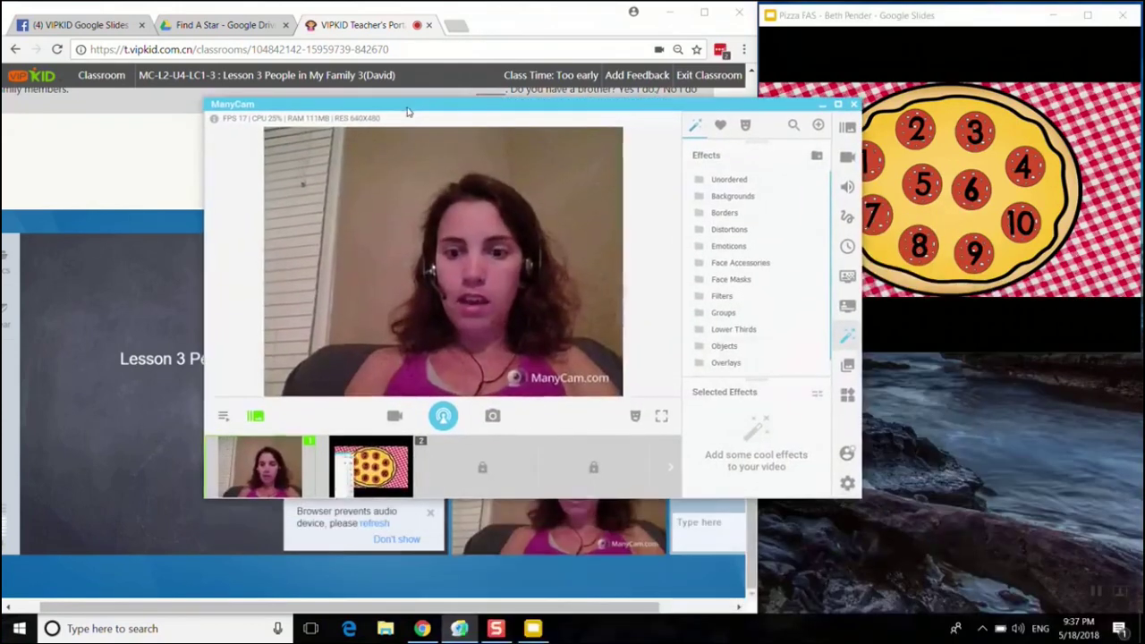